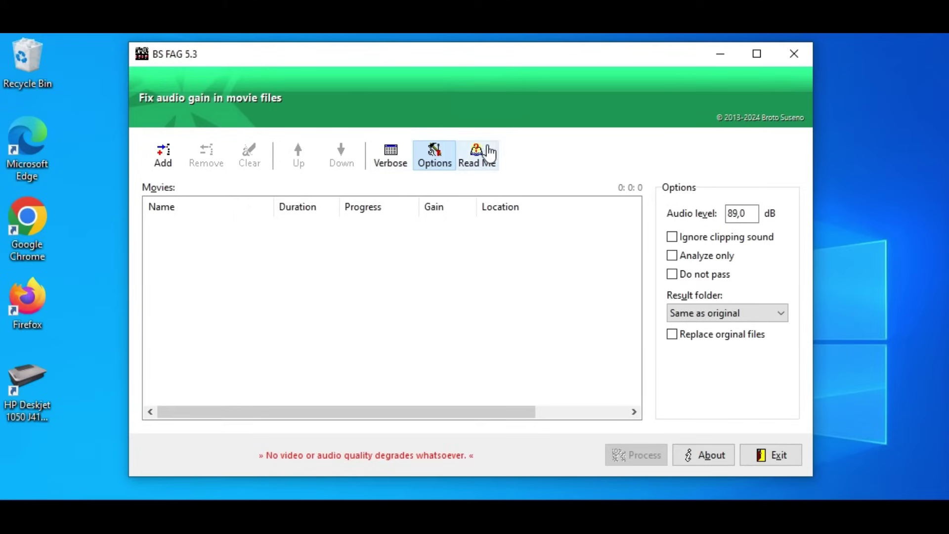
pyautogui.rightClick(331, 260)
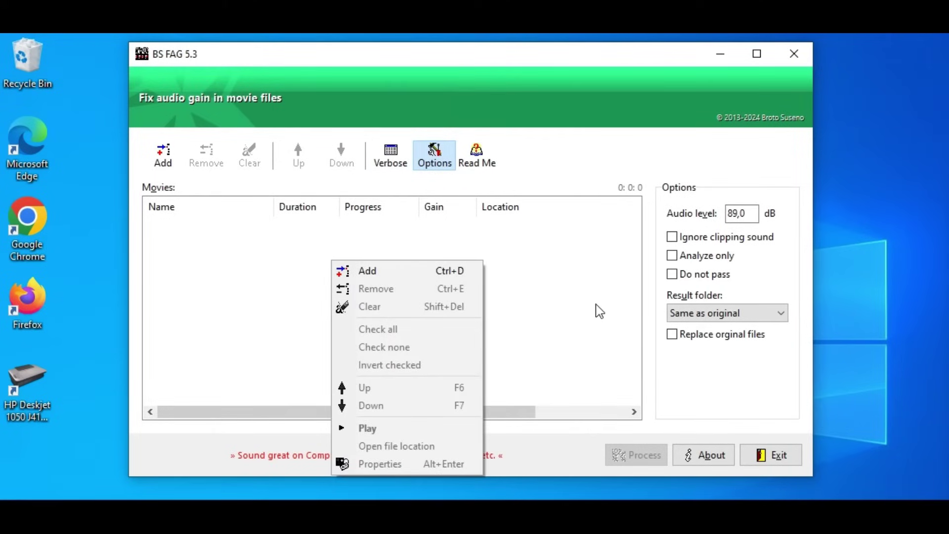
pyautogui.click(558, 298)
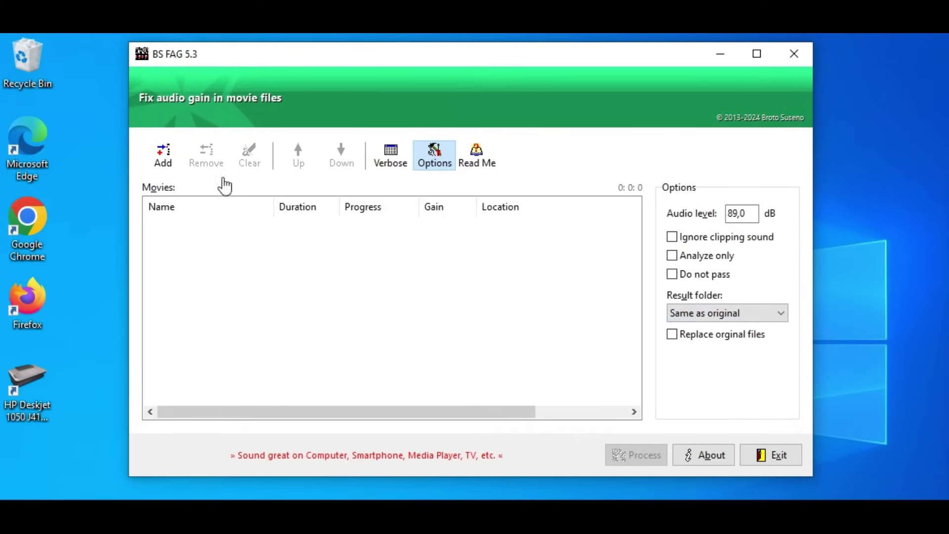
# Add all ten video files from D:\Temp\Samples to the movie list, using the All files filter
pyautogui.click(164, 161)
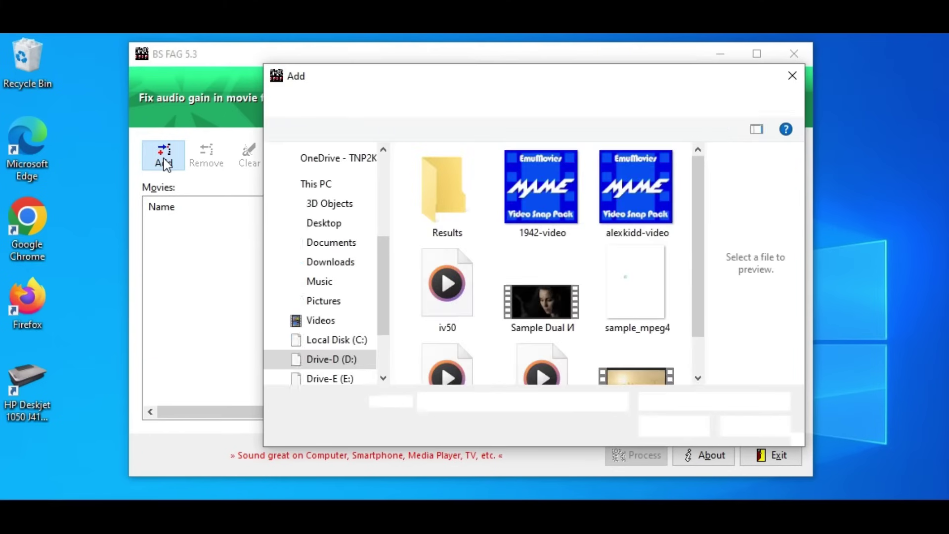
pyautogui.click(551, 194)
pyautogui.moveTo(696, 272); pyautogui.dragTo(693, 323)
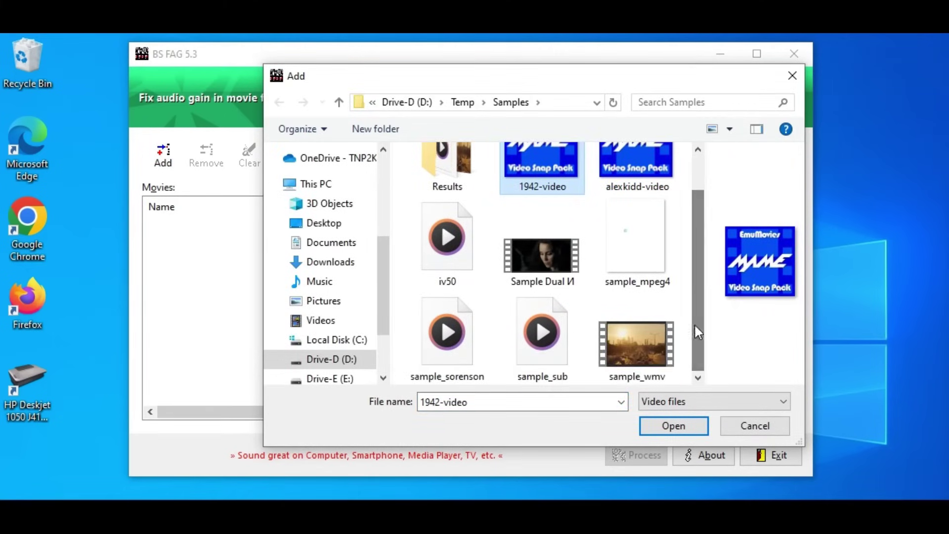
pyautogui.click(714, 401)
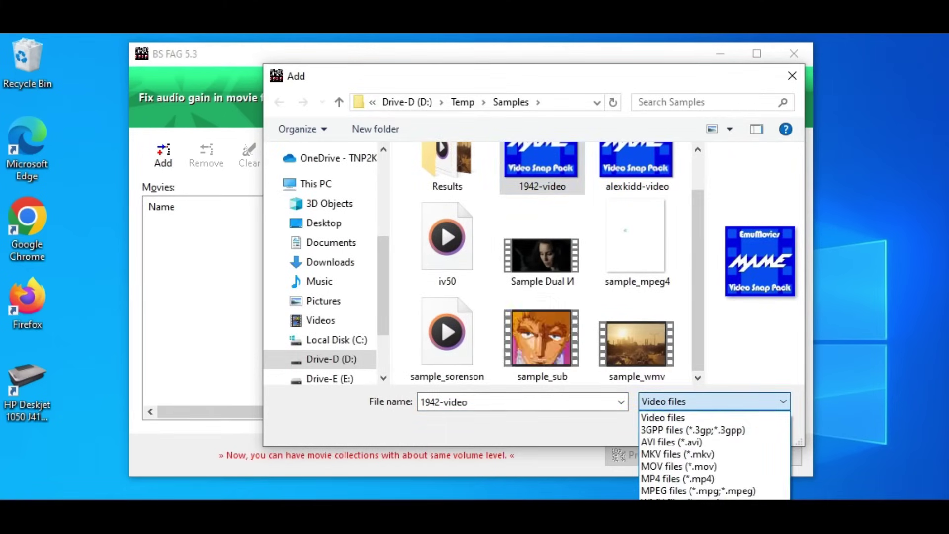
pyautogui.click(691, 514)
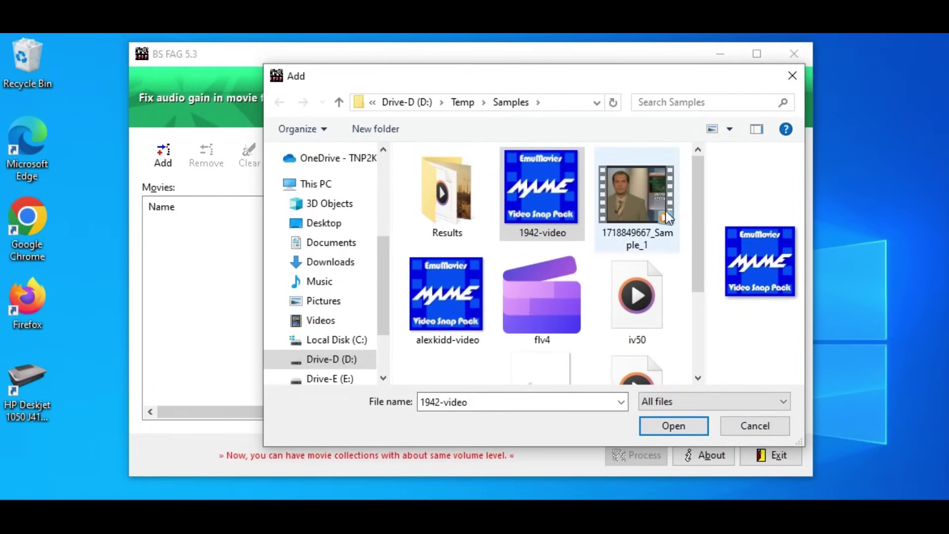
pyautogui.moveTo(697, 242); pyautogui.dragTo(706, 316)
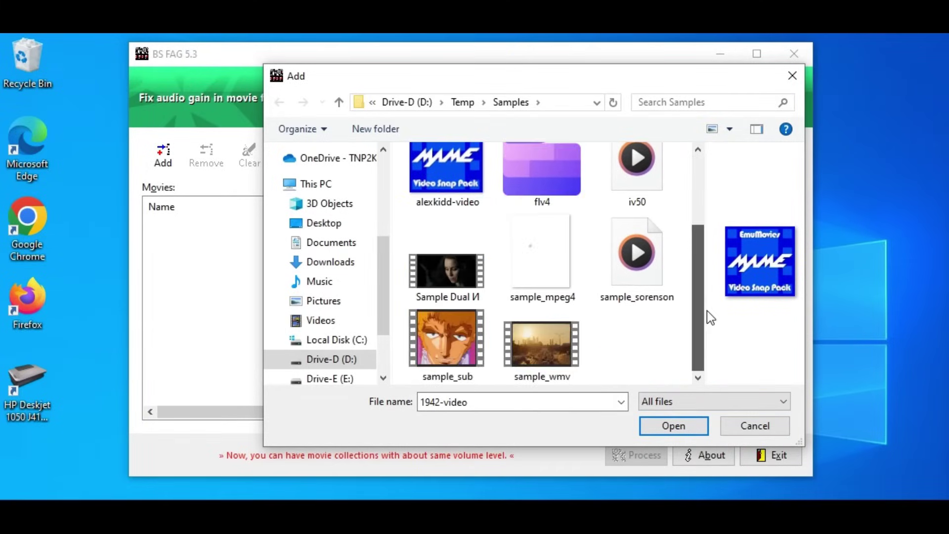
pyautogui.keyDown('shift'); pyautogui.click(542, 349); pyautogui.keyUp('shift')
pyautogui.click(673, 426)
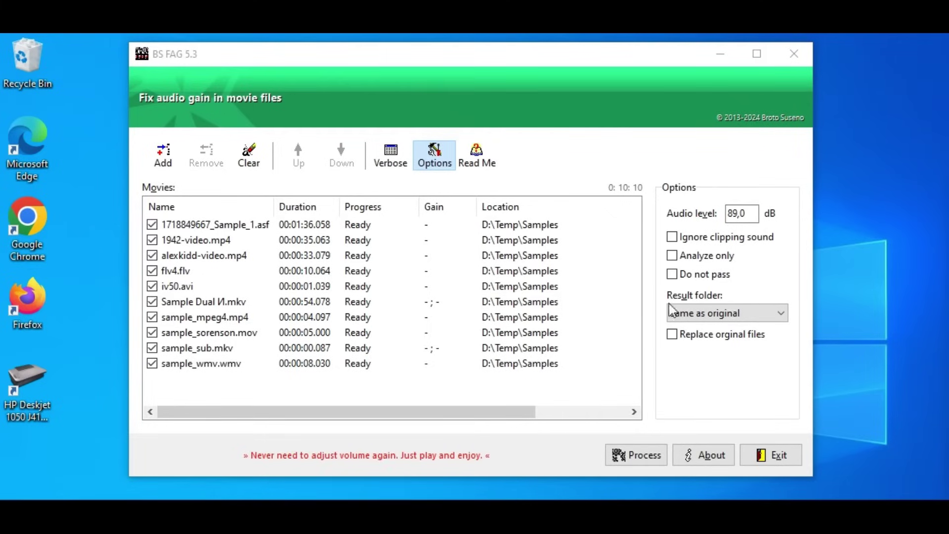
# View the added movies' type, size and audio details in Verbose mode, and return to the compact list
pyautogui.click(388, 157)
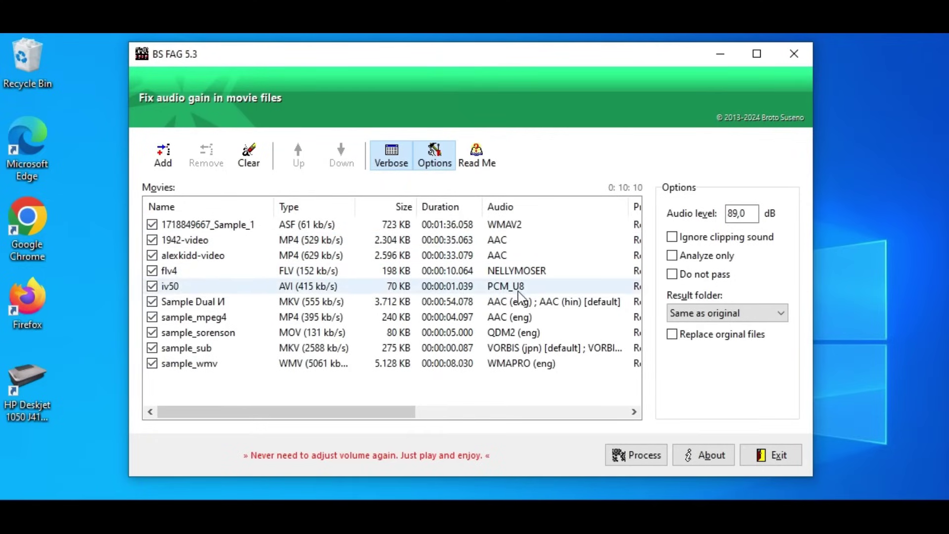
pyautogui.moveTo(397, 412); pyautogui.dragTo(345, 430)
pyautogui.click(392, 163)
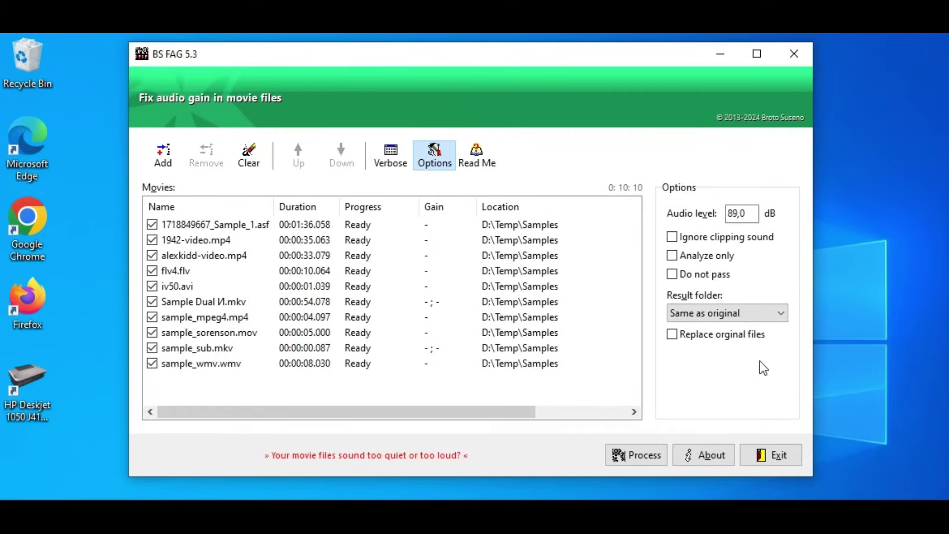
# Clear all movies from the list and confirm
pyautogui.click(249, 157)
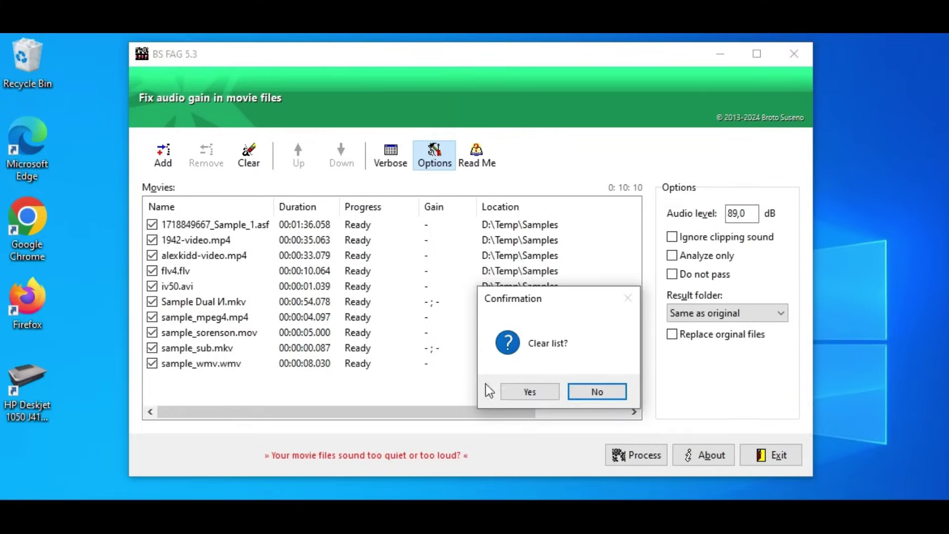
pyautogui.click(527, 390)
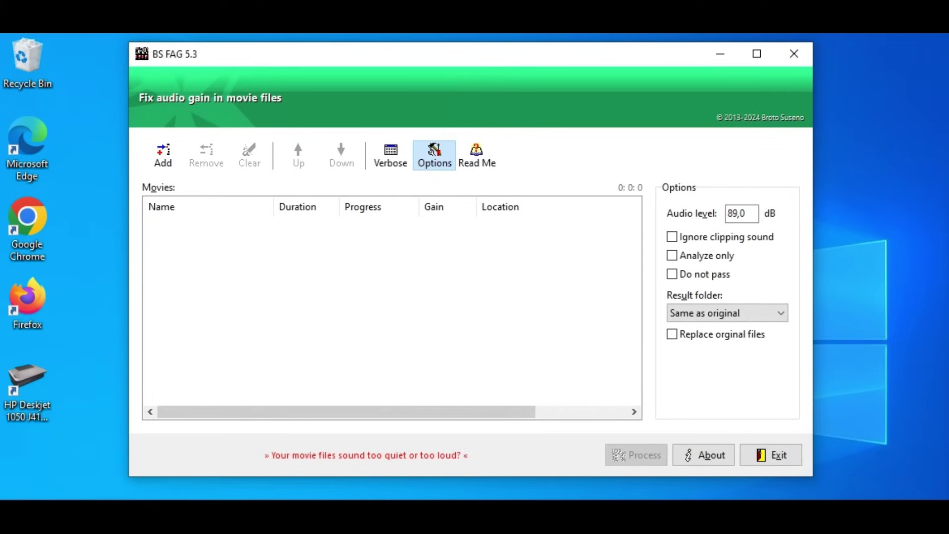
# Switch to File Explorer, drop all ten video files from D:\Temp\Samples onto the BS FAG movie list, and minimize Explorer
pyautogui.hotkey('alt', 'Tab')
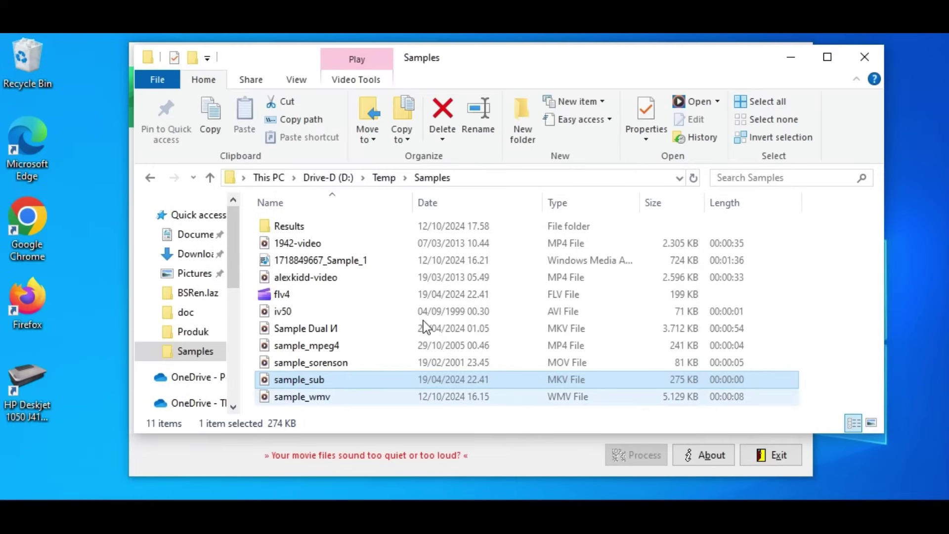
pyautogui.moveTo(429, 63); pyautogui.dragTo(567, 73)
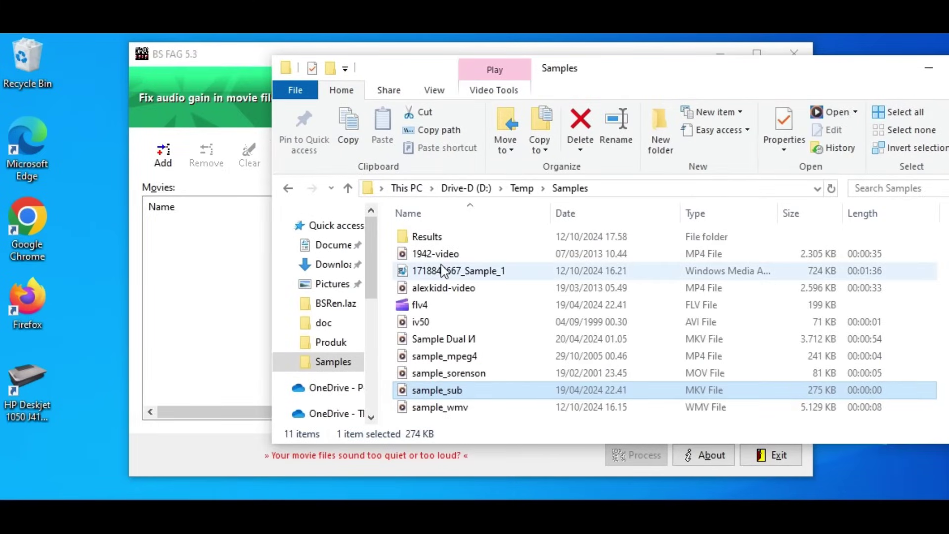
pyautogui.click(435, 253)
pyautogui.keyDown('shift'); pyautogui.click(441, 411); pyautogui.keyUp('shift')
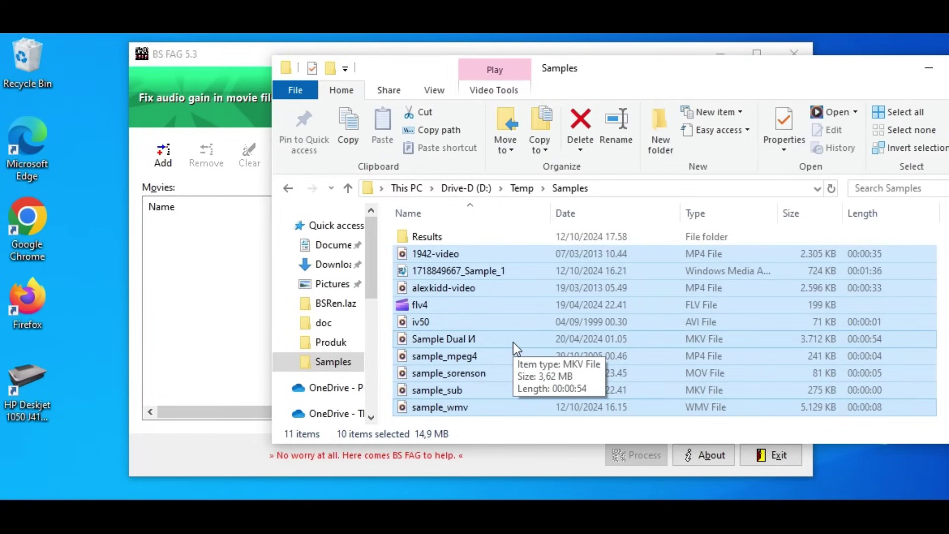
pyautogui.moveTo(484, 348); pyautogui.dragTo(192, 308)
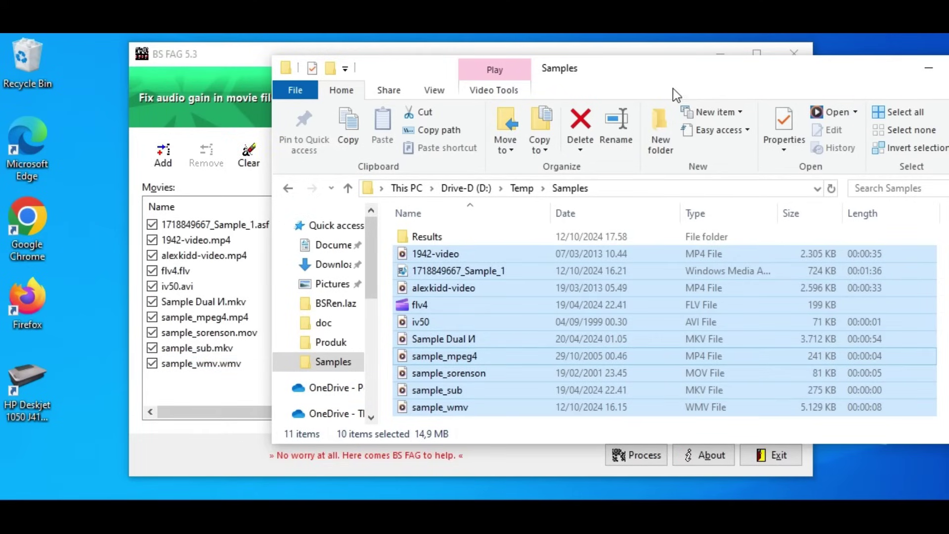
pyautogui.moveTo(834, 77); pyautogui.dragTo(905, 217)
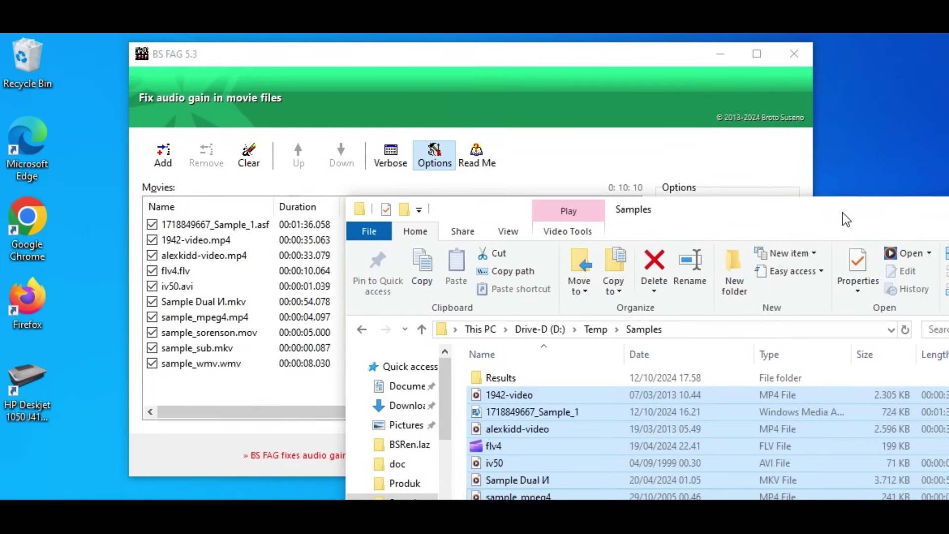
pyautogui.moveTo(842, 212); pyautogui.dragTo(639, 198)
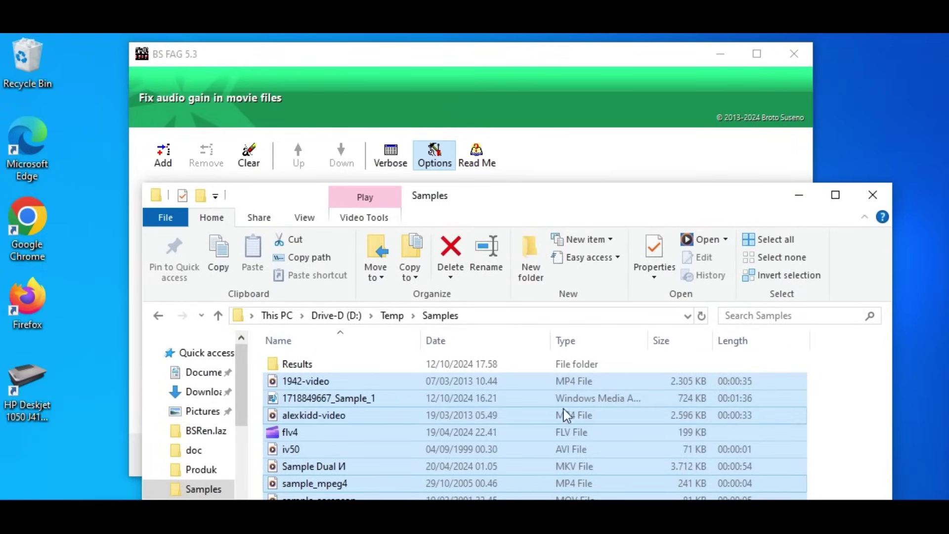
pyautogui.click(798, 194)
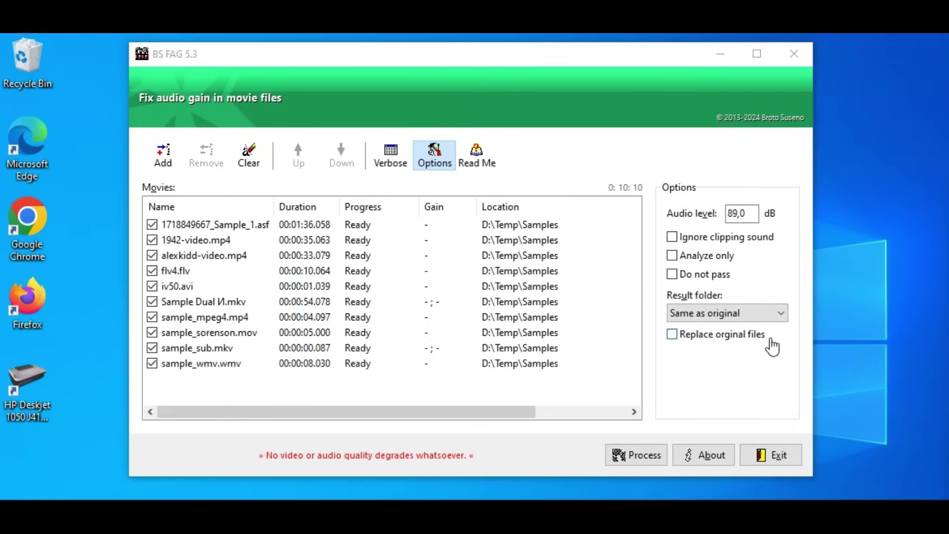
# Set the result folder to Custom and choose D:\Temp\Samples\Results as the target
pyautogui.click(741, 221)
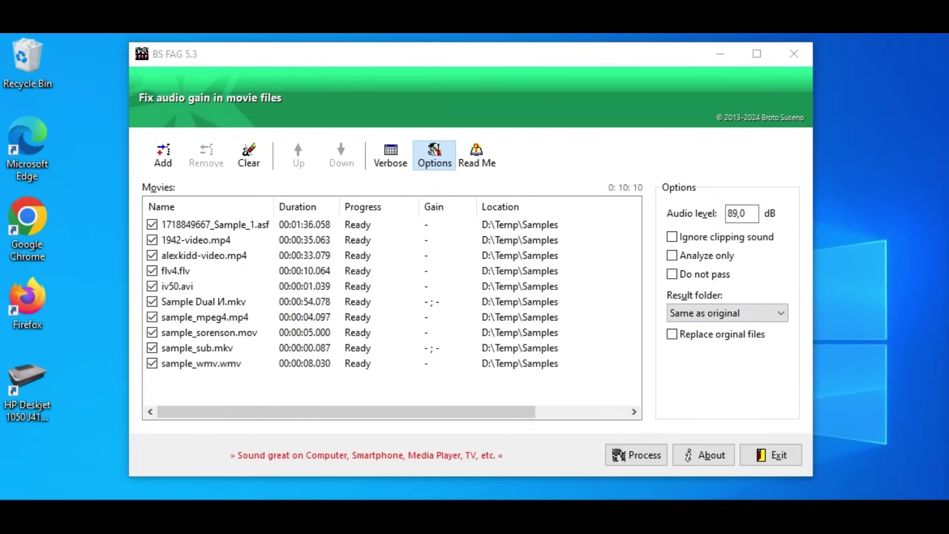
pyautogui.click(705, 315)
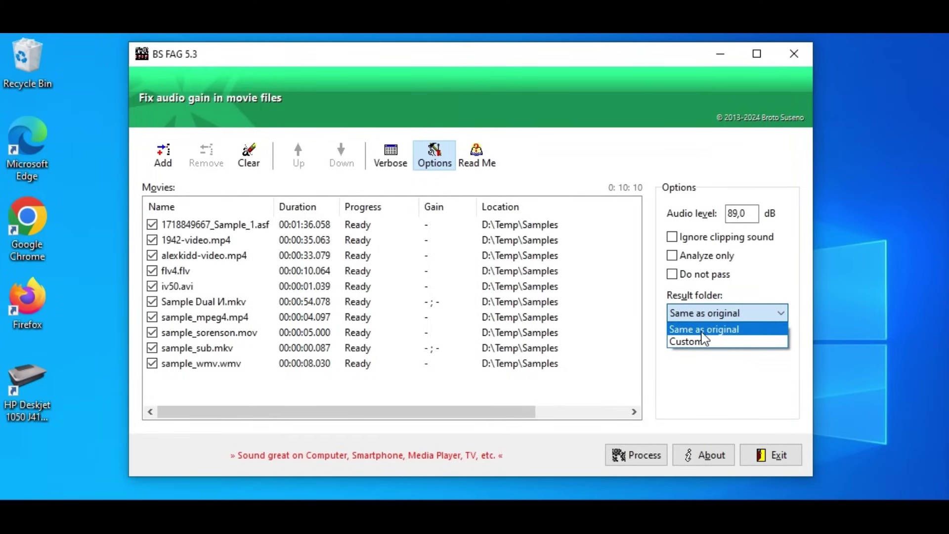
pyautogui.click(704, 328)
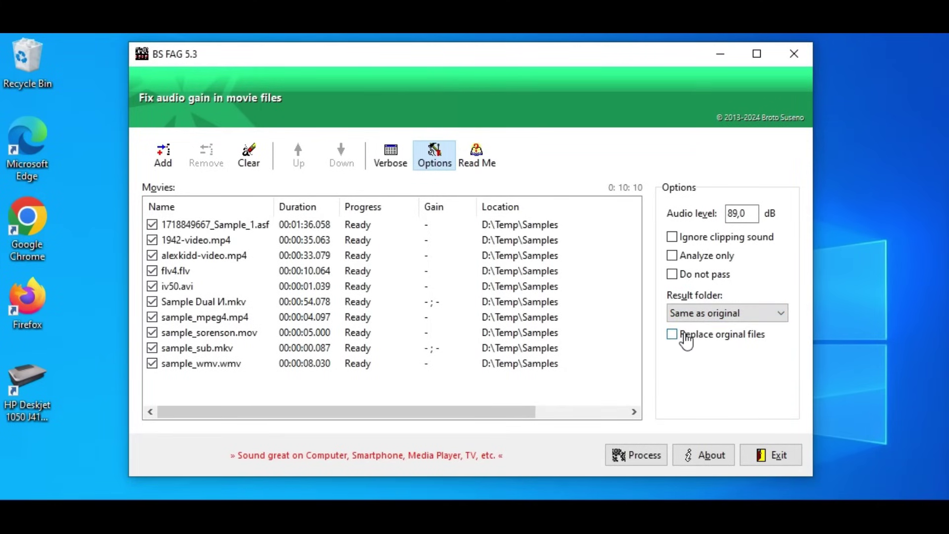
pyautogui.click(698, 313)
pyautogui.click(698, 342)
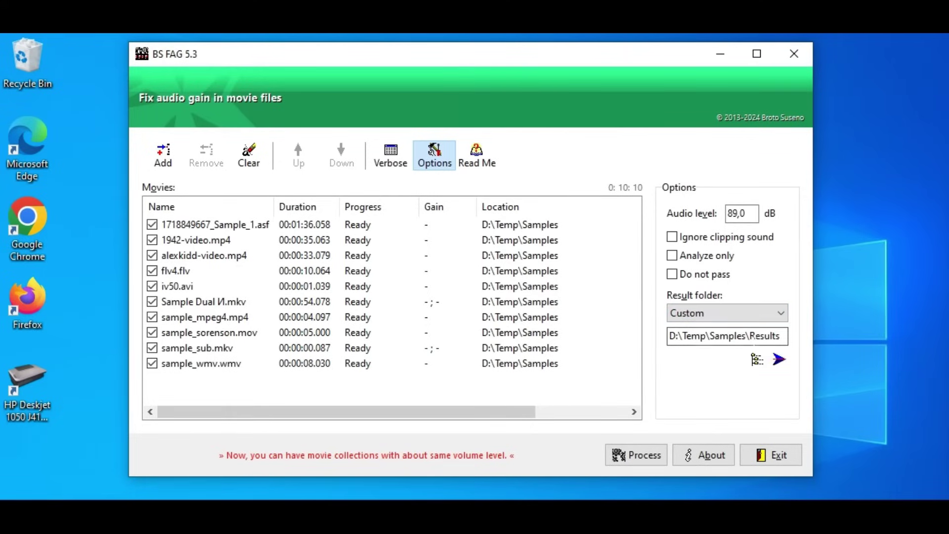
pyautogui.click(755, 357)
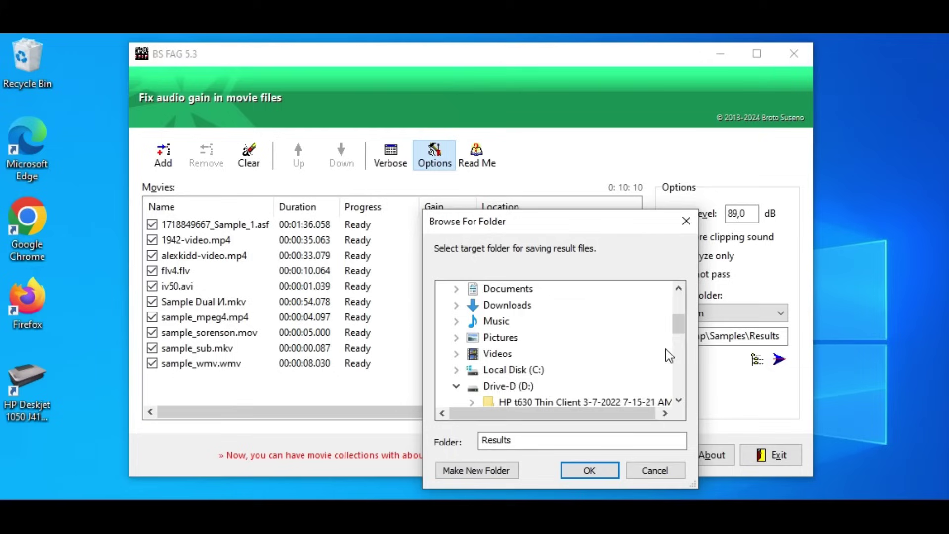
pyautogui.moveTo(681, 327); pyautogui.dragTo(678, 360)
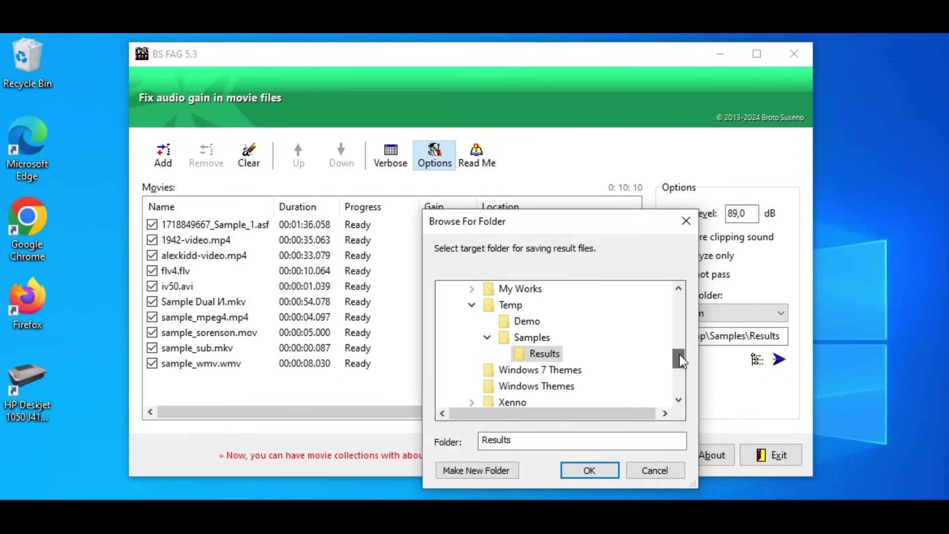
pyautogui.click(606, 470)
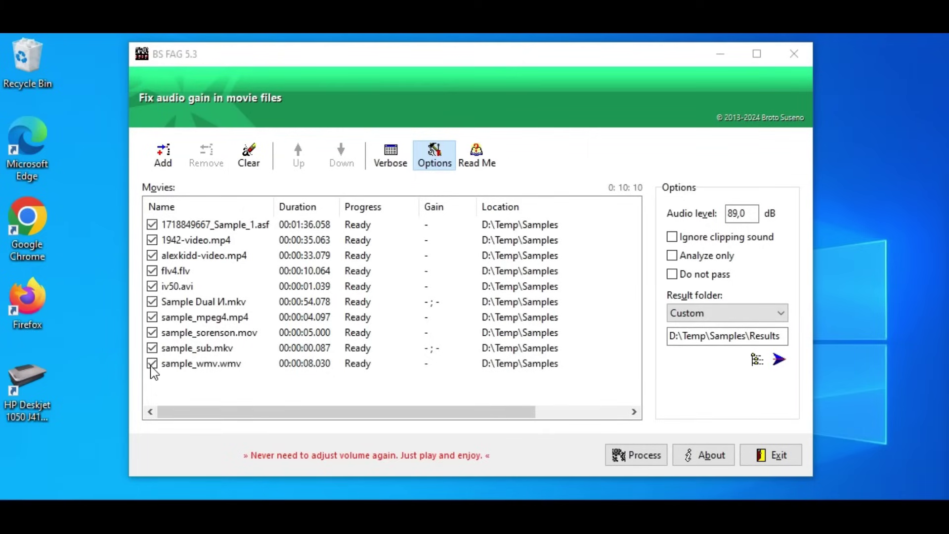
# Examine the audio streams of Sample Dual И.mkv in Verbose mode, and return to the compact list
pyautogui.click(236, 302)
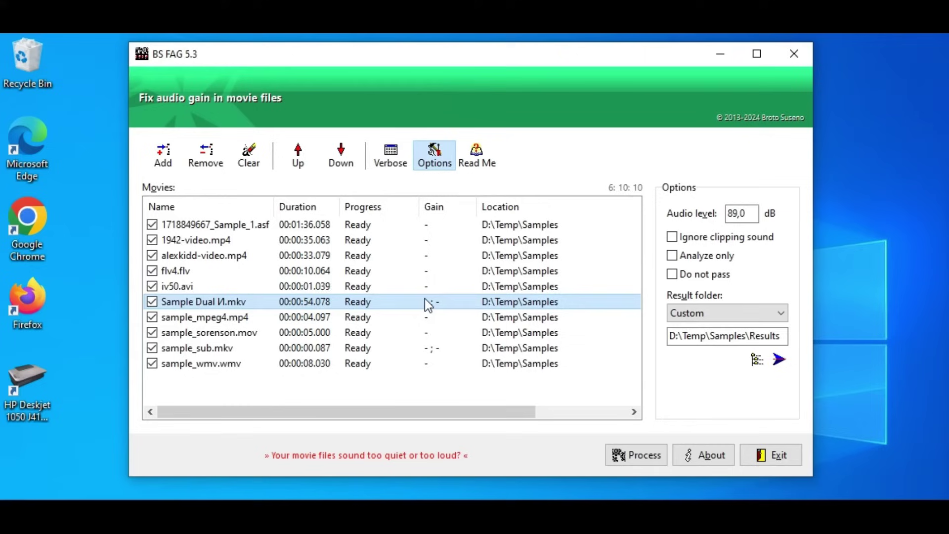
pyautogui.click(391, 157)
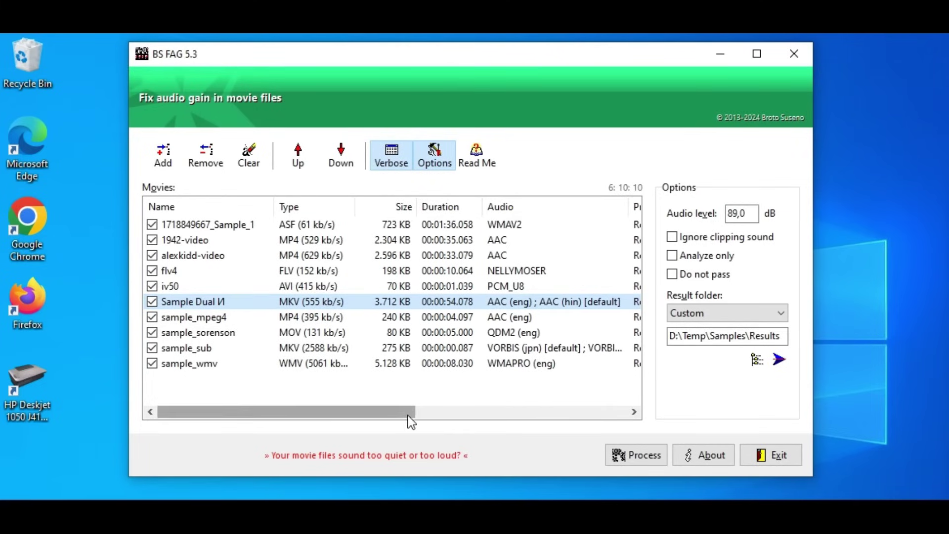
pyautogui.moveTo(407, 415); pyautogui.dragTo(371, 399)
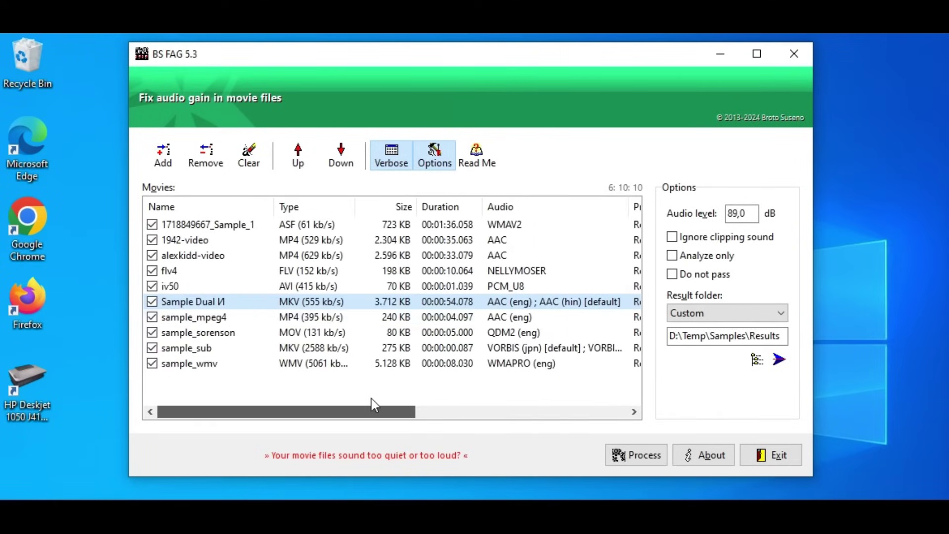
pyautogui.click(388, 162)
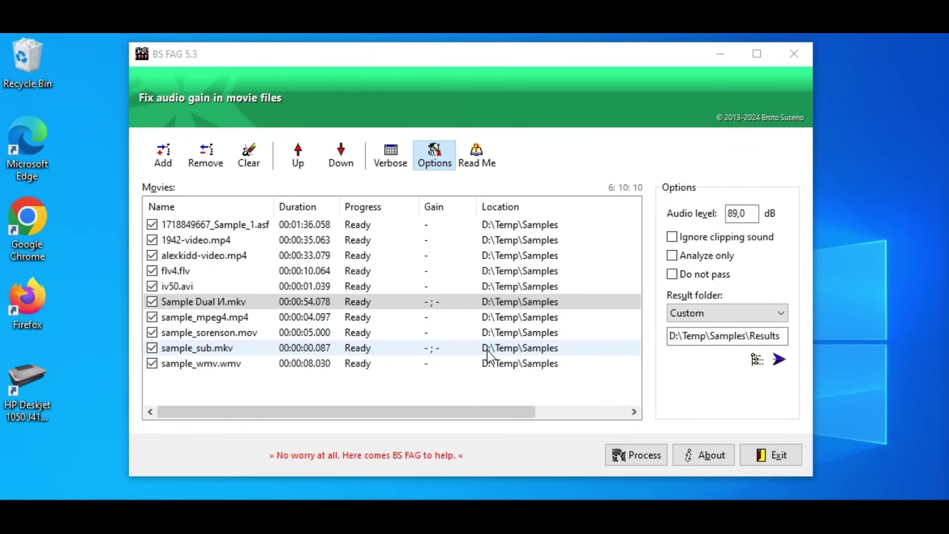
# Run the audio gain fixing process on all checked movies and dismiss the completion report
pyautogui.click(635, 461)
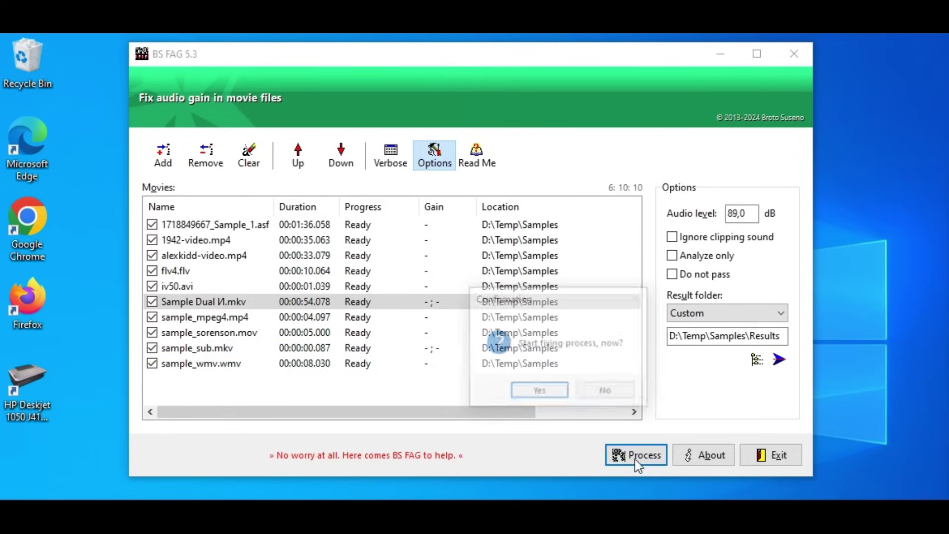
pyautogui.click(540, 392)
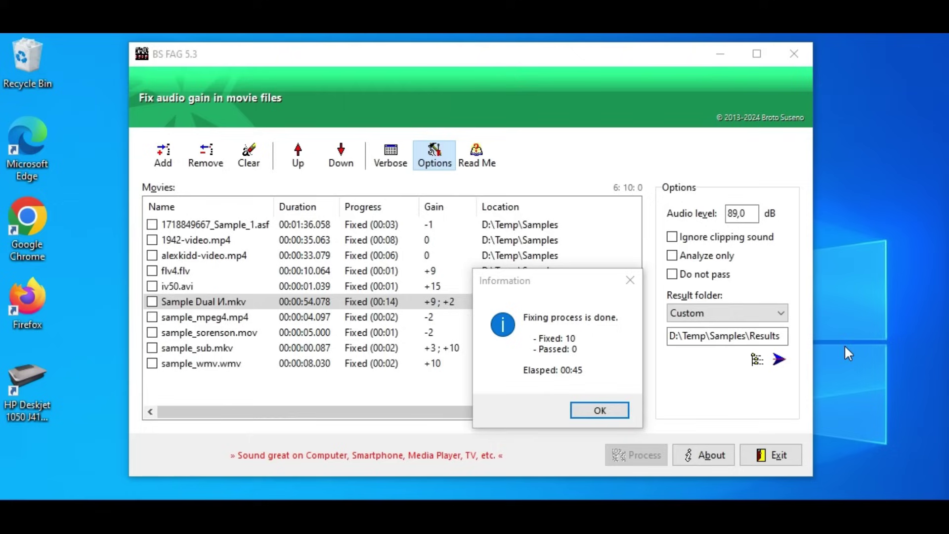
pyautogui.click(585, 412)
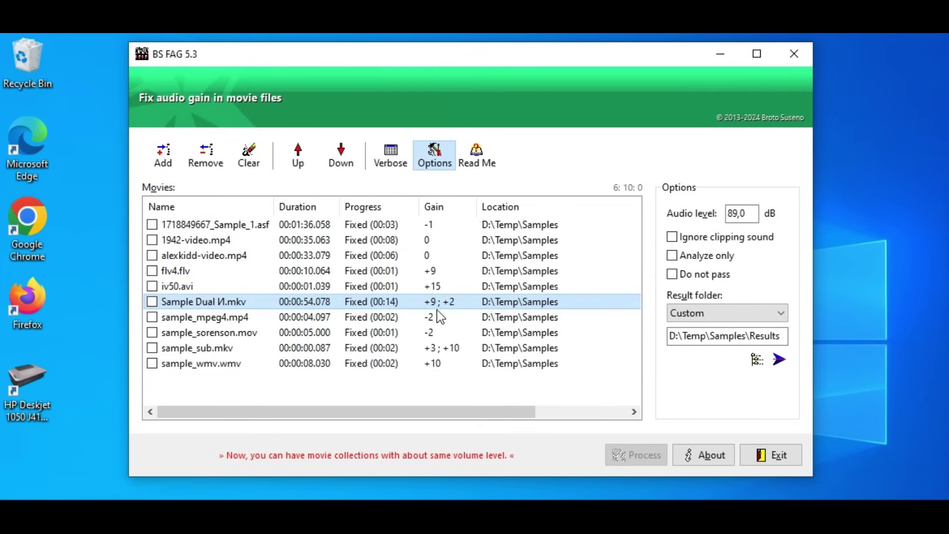
pyautogui.click(203, 348)
pyautogui.rightClick(203, 348)
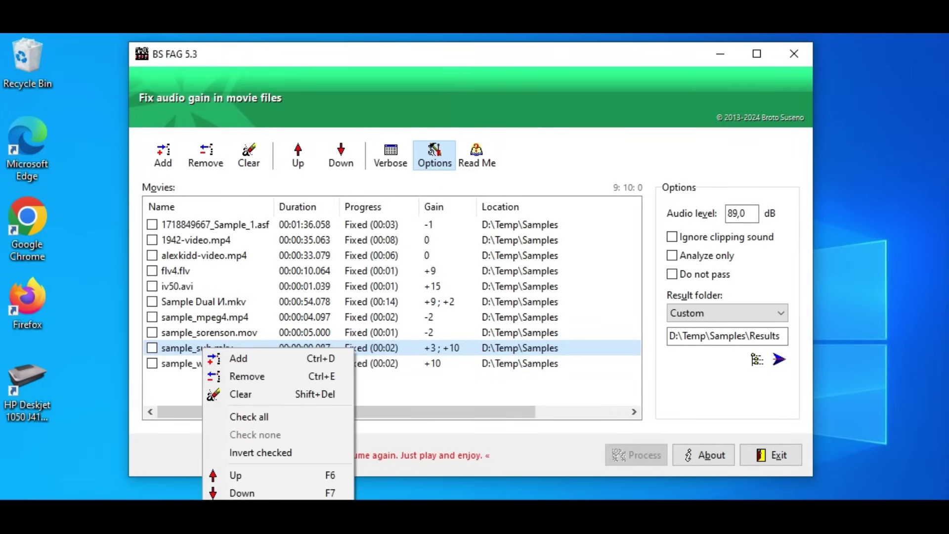
pyautogui.press('Escape')
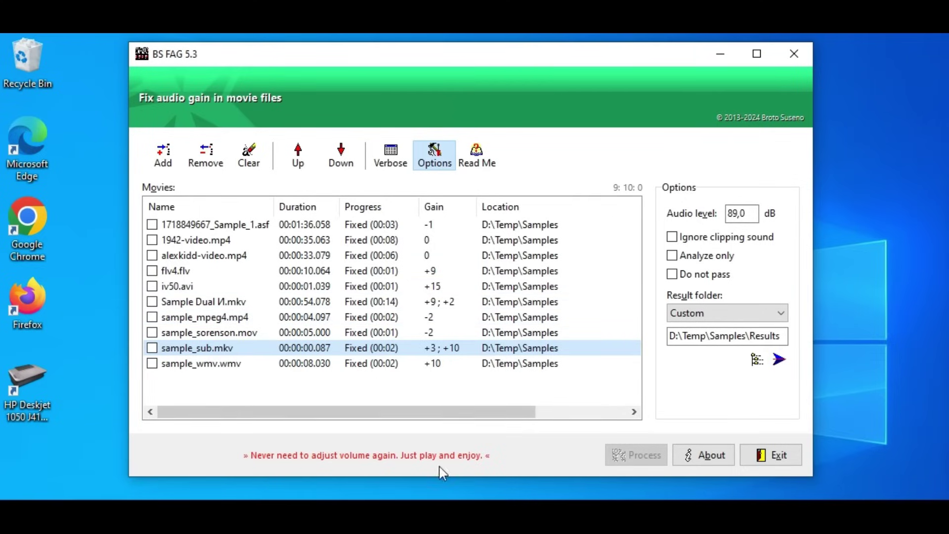
# Switch to File Explorer, open the original sample_sub.mkv from D:\Temp\Samples in MediaInfo, move its report aside, and minimize Explorer
pyautogui.click(445, 514)
pyautogui.moveTo(458, 215); pyautogui.dragTo(356, 91)
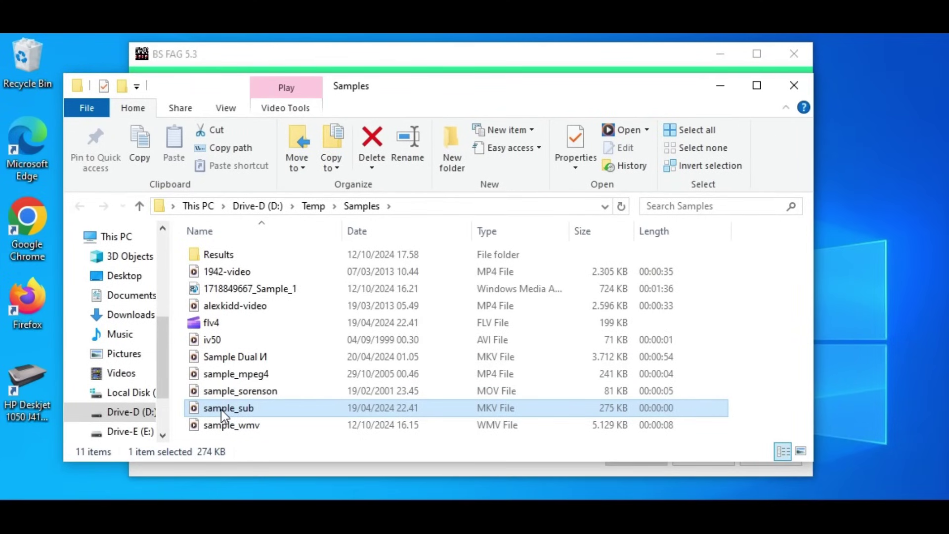
pyautogui.rightClick(221, 409)
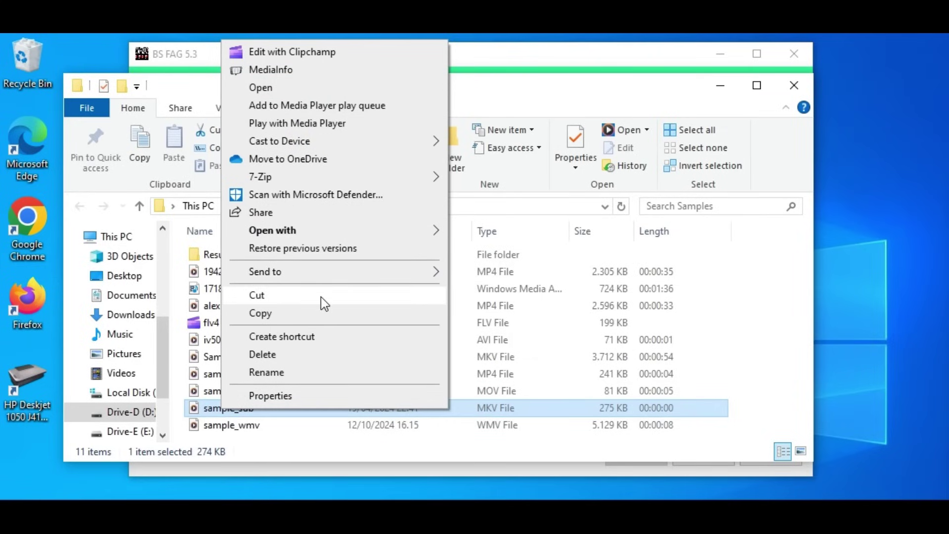
pyautogui.click(277, 70)
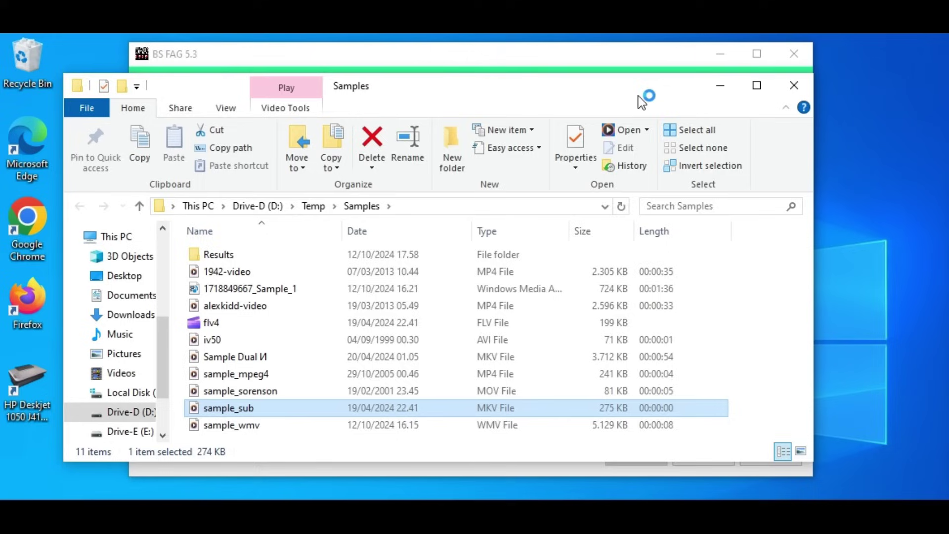
pyautogui.moveTo(625, 105); pyautogui.dragTo(331, 59)
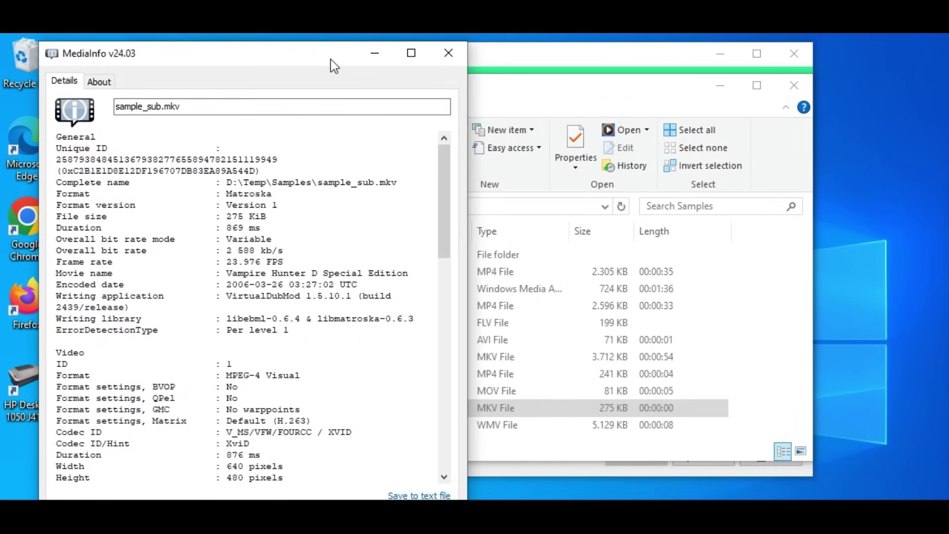
pyautogui.click(716, 88)
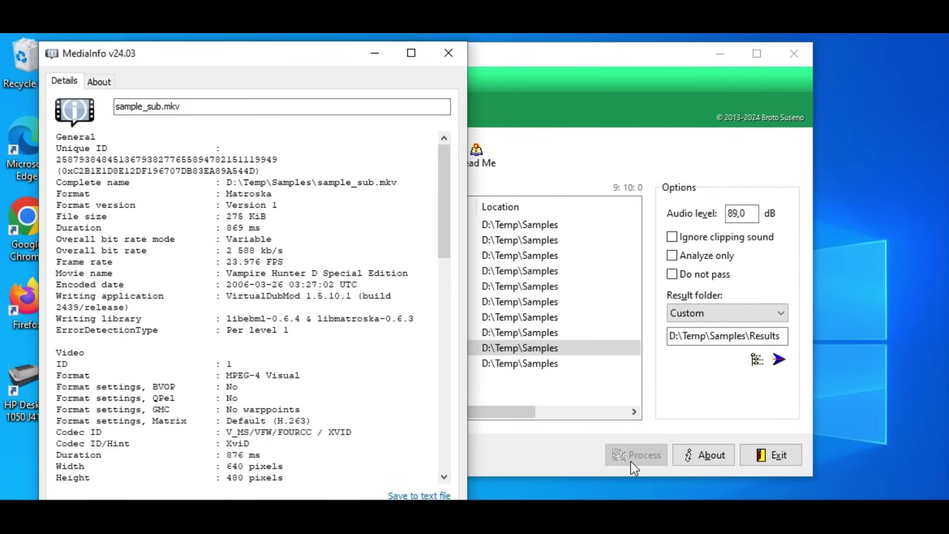
# Open the Results folder from BS FAG and show the fixed sample_sub file in a second MediaInfo window beside the first
pyautogui.click(780, 378)
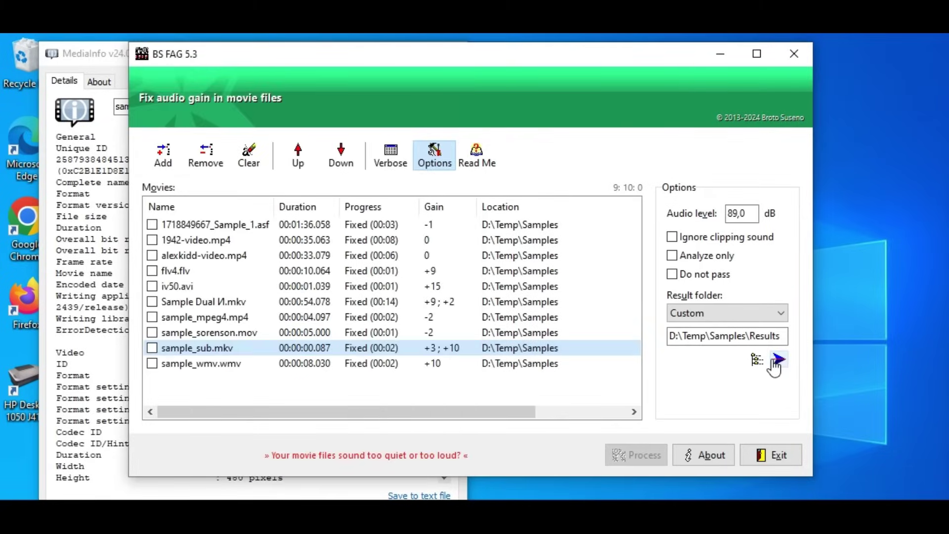
pyautogui.click(756, 360)
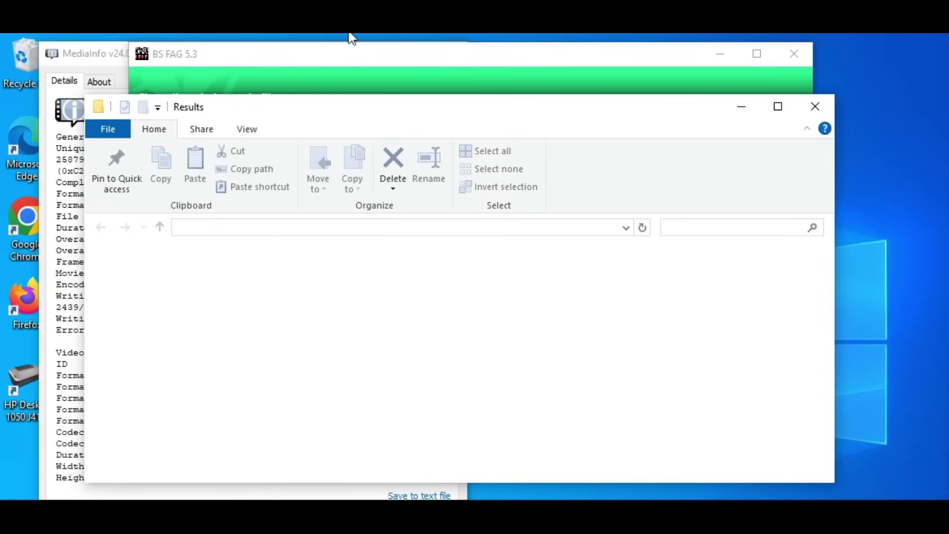
pyautogui.moveTo(323, 111); pyautogui.dragTo(529, 95)
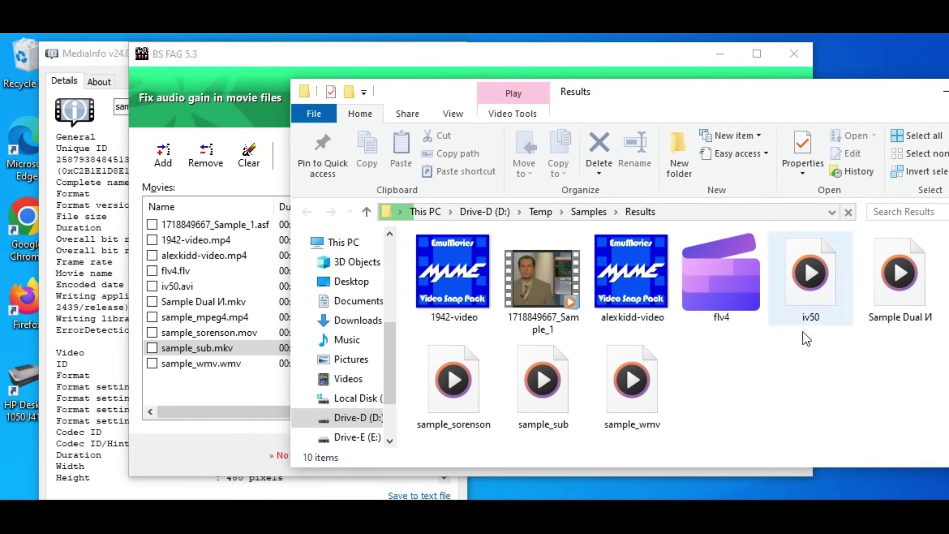
pyautogui.click(542, 390)
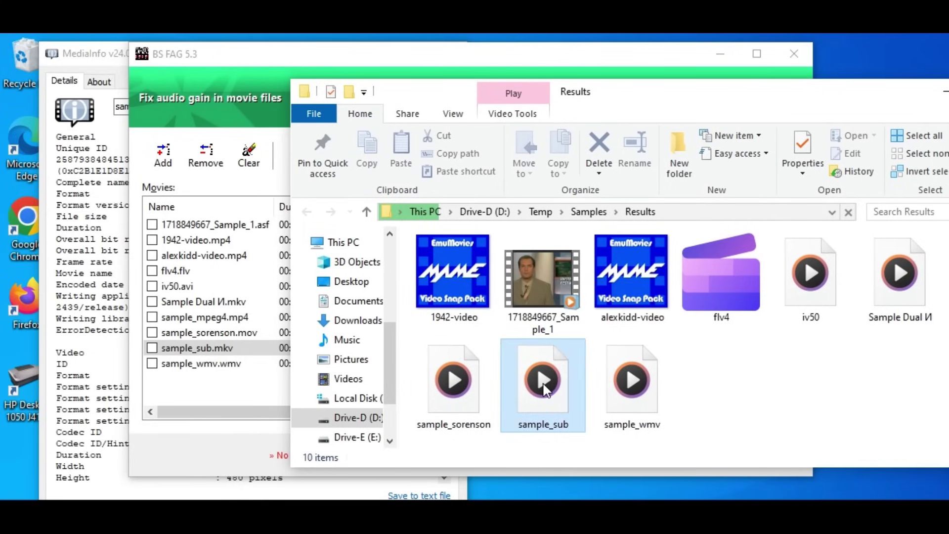
pyautogui.doubleClick(543, 388)
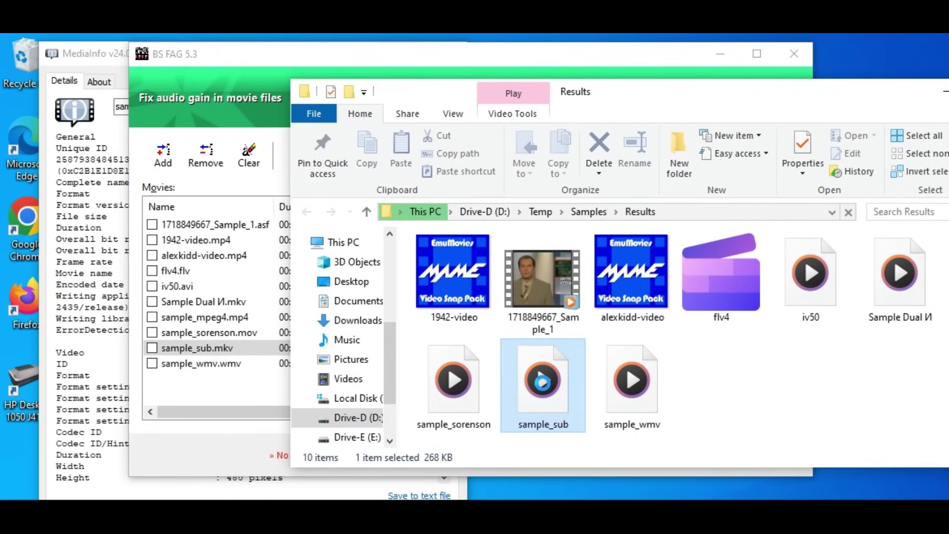
pyautogui.rightClick(542, 382)
pyautogui.press('Escape')
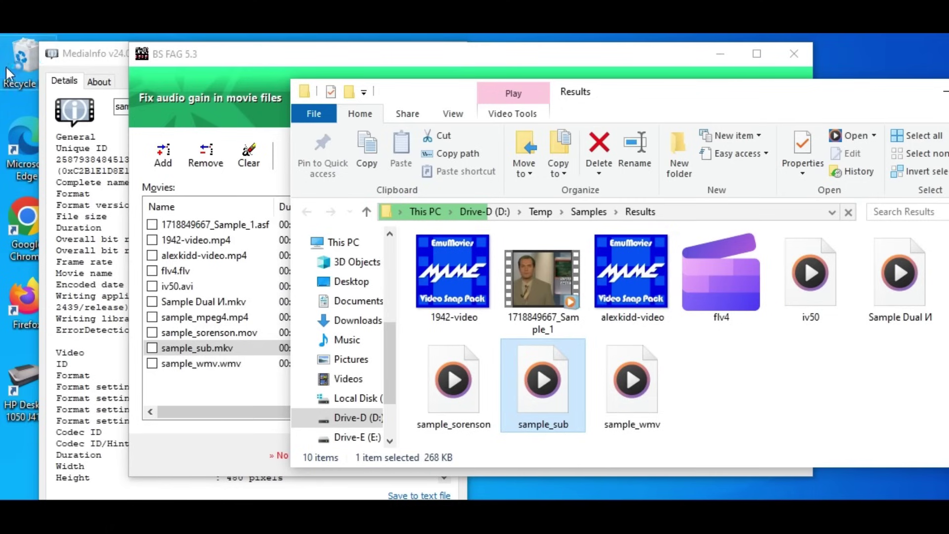
pyautogui.click(92, 53)
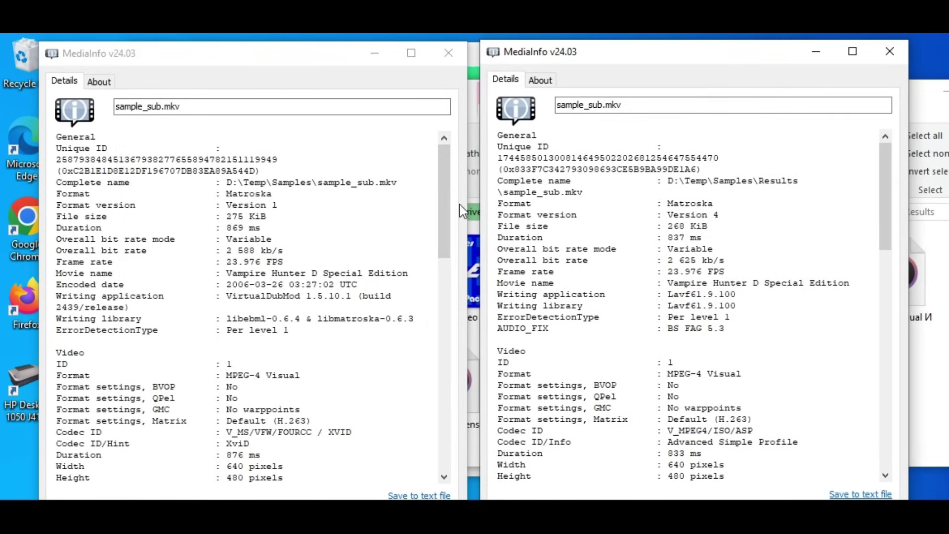
# Compare the video, audio and text stream details of the original and fixed sample_sub.mkv in the two MediaInfo reports
pyautogui.moveTo(445, 203); pyautogui.dragTo(453, 286)
pyautogui.click(884, 217)
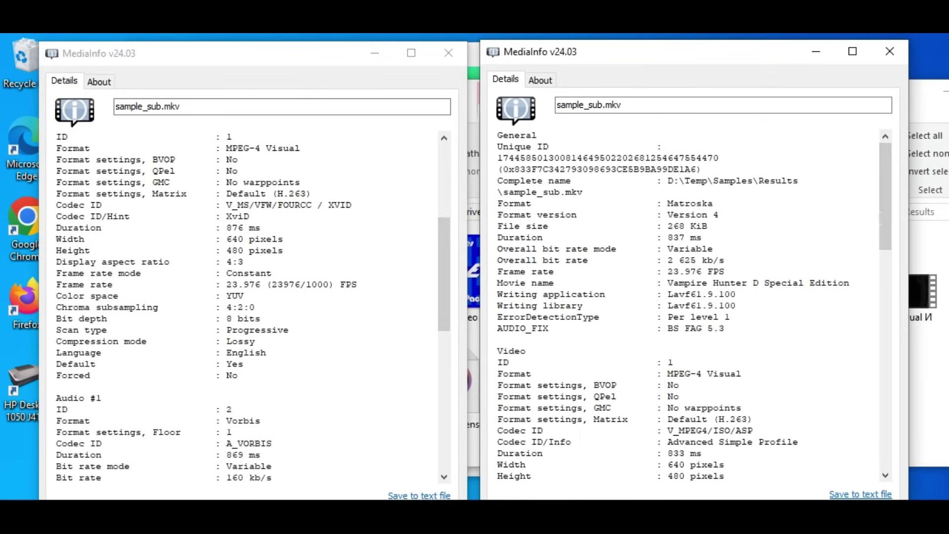
pyautogui.moveTo(890, 215); pyautogui.dragTo(883, 291)
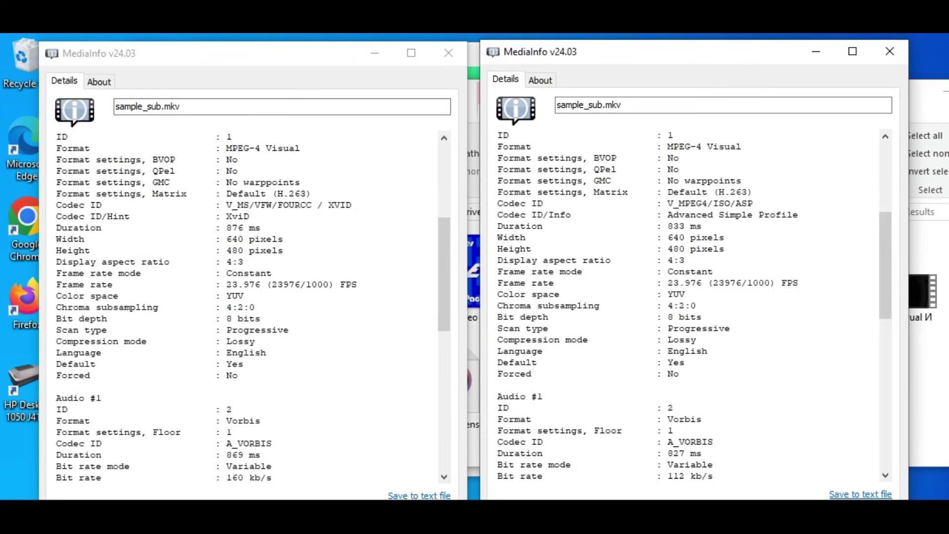
pyautogui.moveTo(438, 267); pyautogui.dragTo(440, 404)
pyautogui.moveTo(68, 386); pyautogui.dragTo(247, 437)
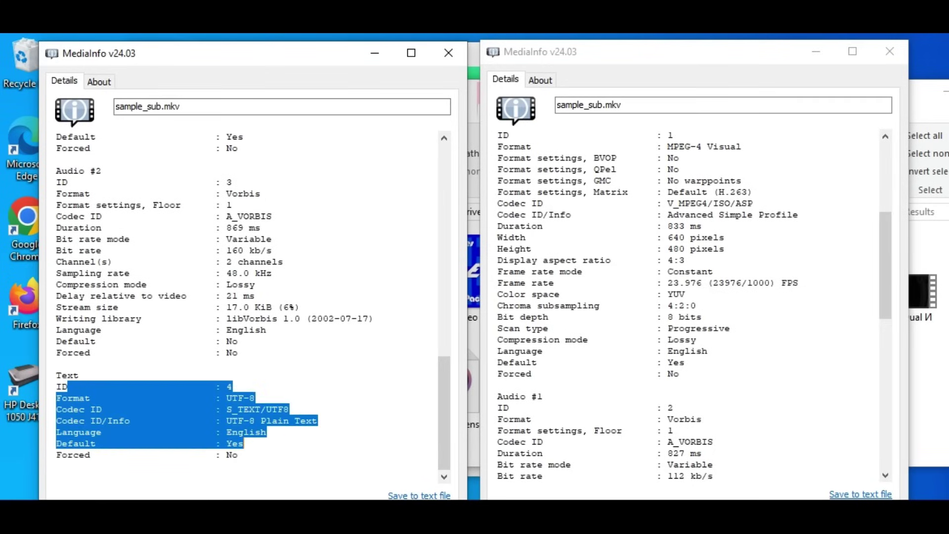
pyautogui.click(243, 443)
pyautogui.moveTo(885, 311); pyautogui.dragTo(885, 463)
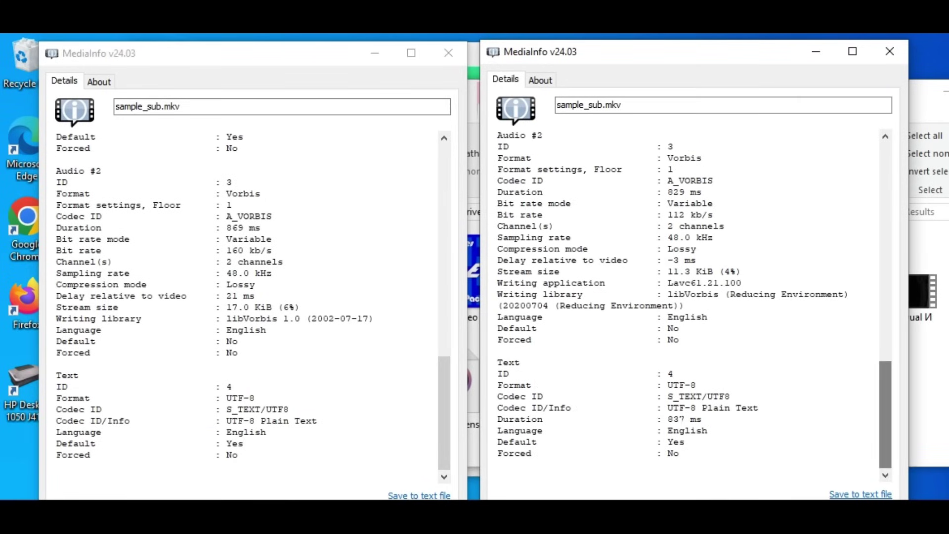
pyautogui.moveTo(520, 373); pyautogui.dragTo(684, 442)
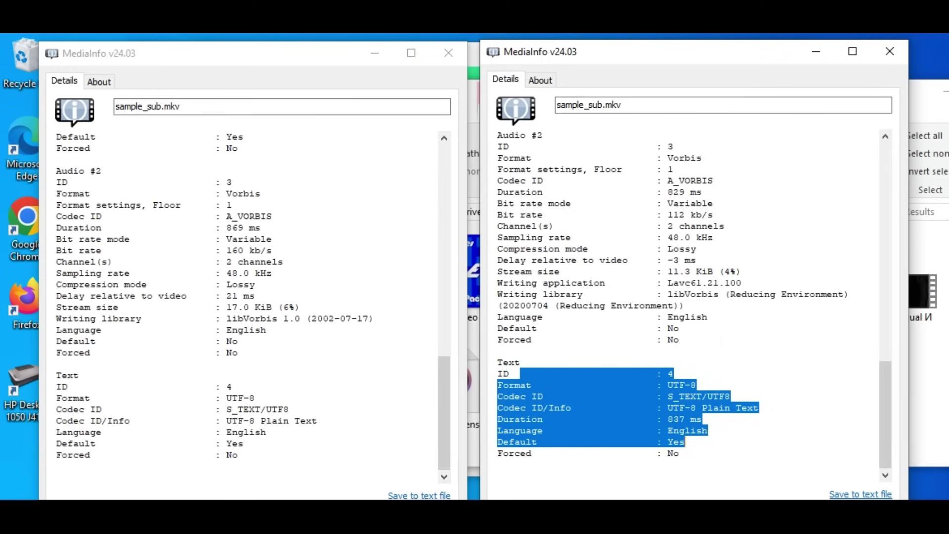
pyautogui.moveTo(443, 395); pyautogui.dragTo(441, 331)
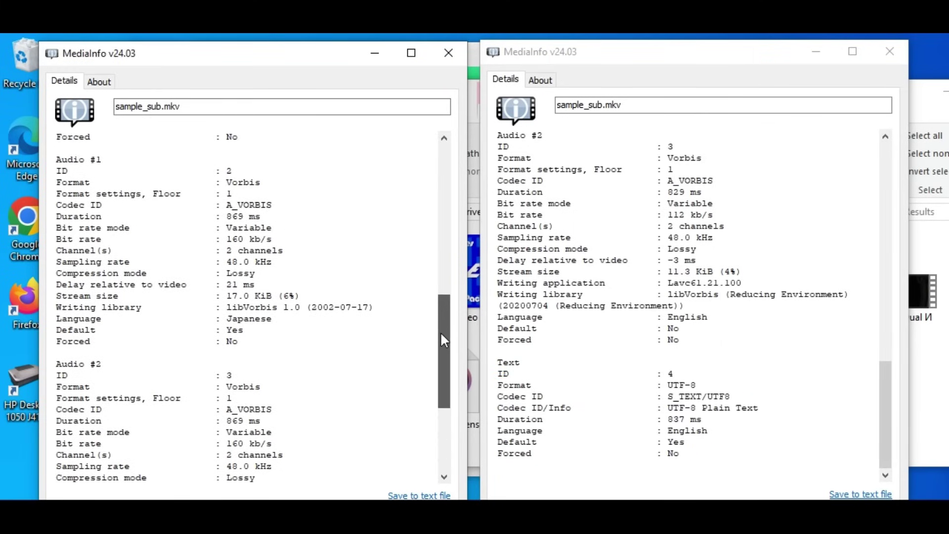
# Close both MediaInfo reports, return to BS FAG, and select Sample Dual И.mkv in the movie list
pyautogui.click(449, 52)
pyautogui.click(890, 52)
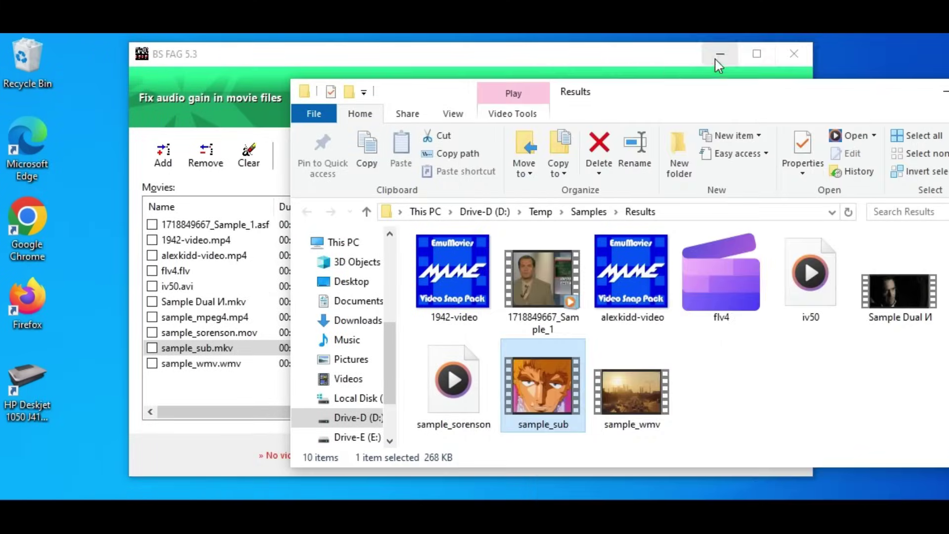
pyautogui.click(628, 66)
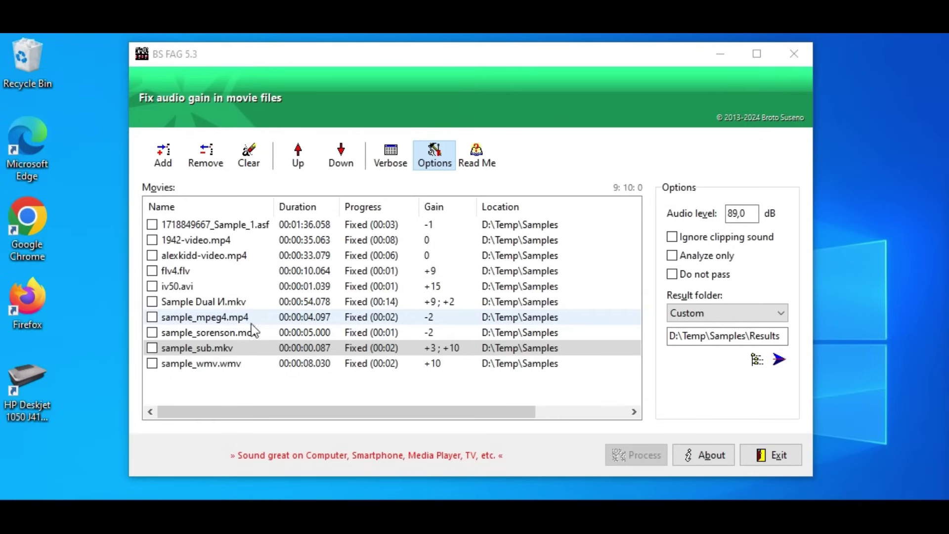
pyautogui.click(236, 304)
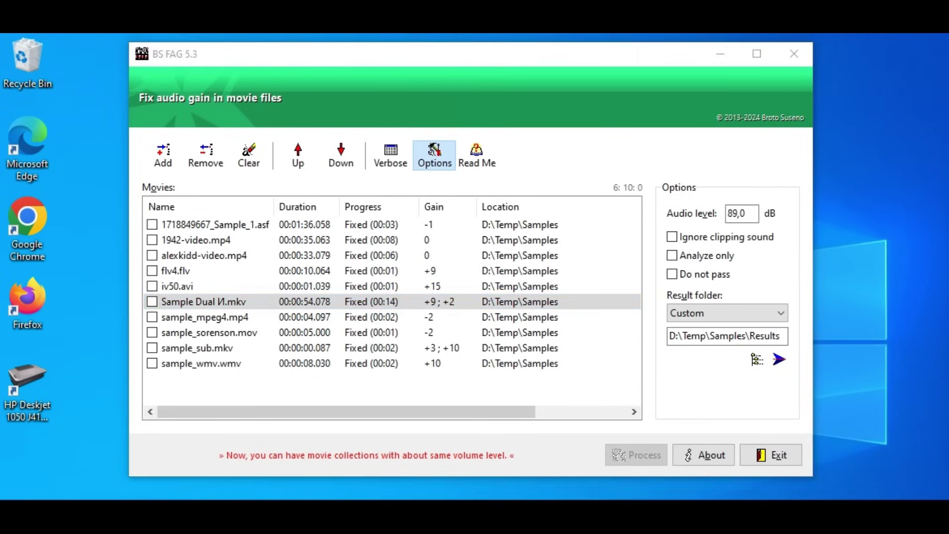
# Open the original Sample Dual И.mkv from the Samples folder with MPC-HC and minimize the Explorer window
pyautogui.press('Return')
pyautogui.moveTo(484, 199); pyautogui.dragTo(388, 104)
pyautogui.click(765, 322)
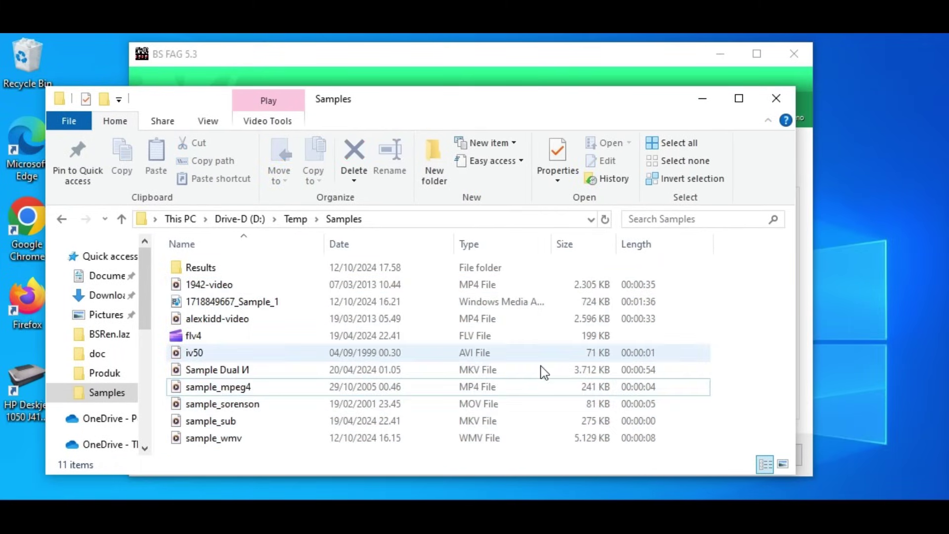
pyautogui.click(211, 372)
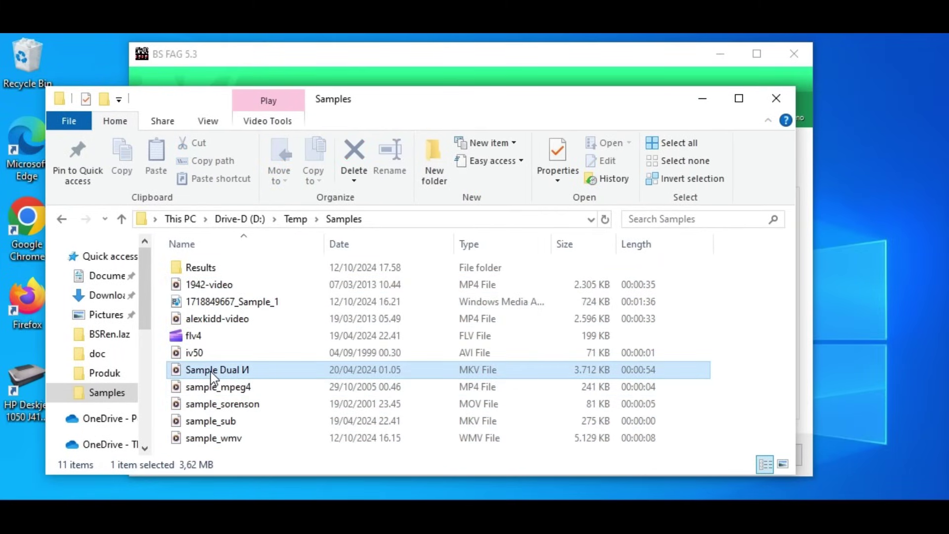
pyautogui.rightClick(211, 372)
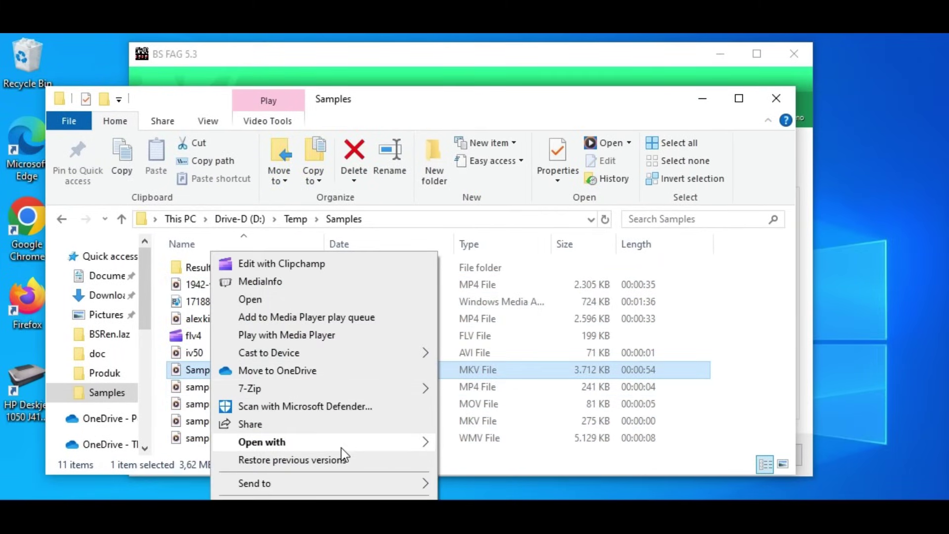
pyautogui.moveTo(345, 442)
pyautogui.click(492, 495)
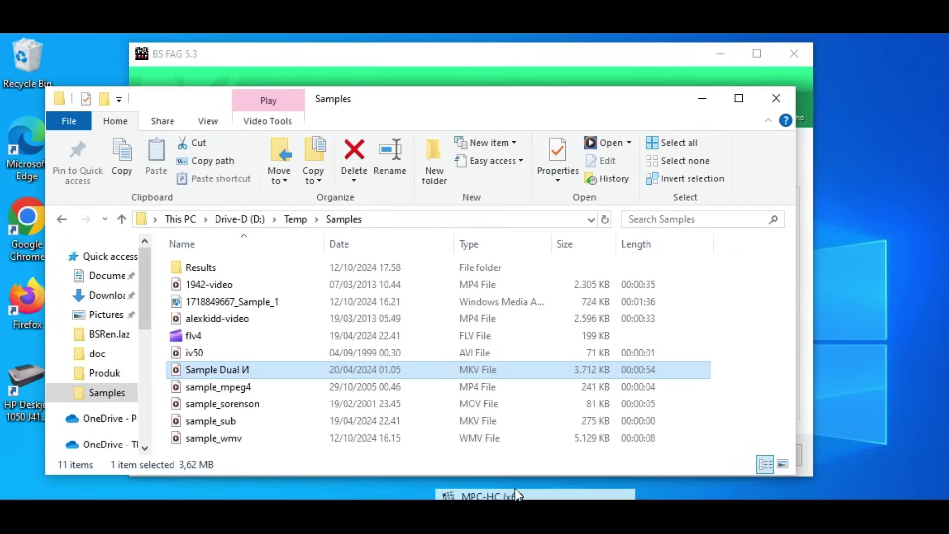
pyautogui.click(702, 98)
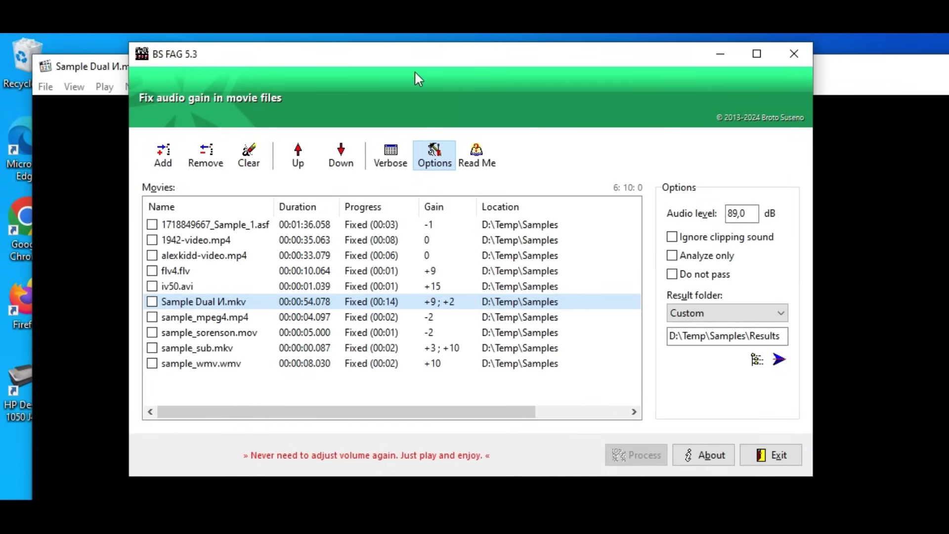
# Set the MPC-HC video zoom to 50% and move the player window beside the BS FAG options
pyautogui.click(75, 87)
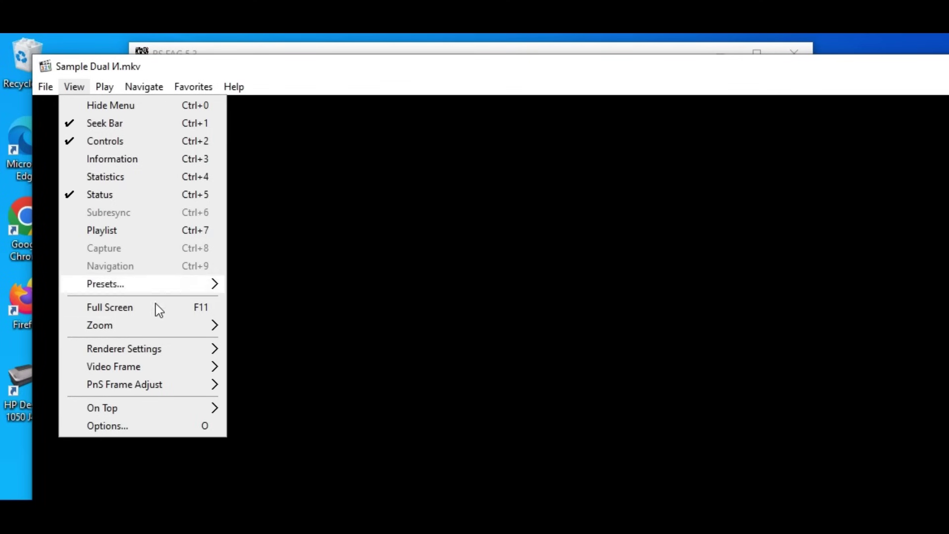
pyautogui.moveTo(152, 322)
pyautogui.click(271, 346)
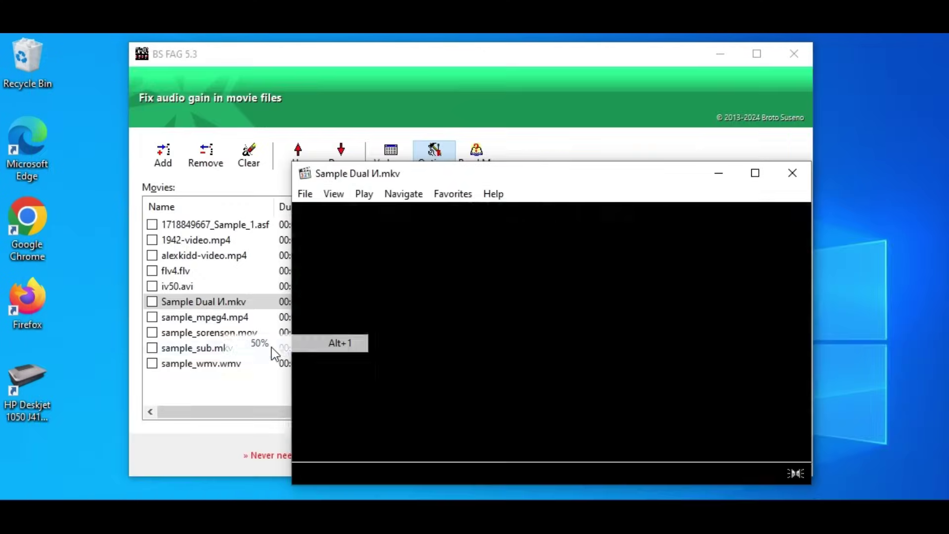
pyautogui.moveTo(586, 175); pyautogui.dragTo(354, 88)
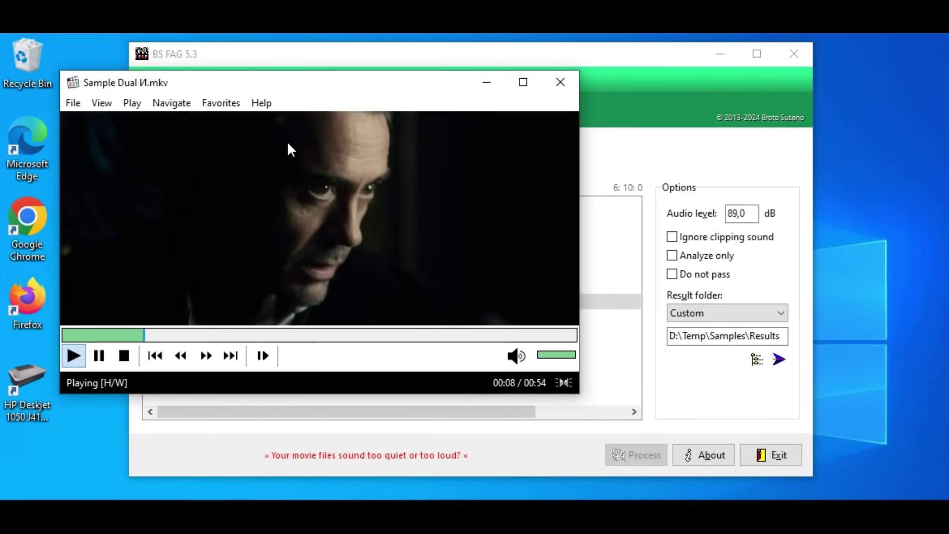
# Choose an audio track for the playing original Sample Dual И.mkv, listen to it, and stop playback
pyautogui.click(130, 104)
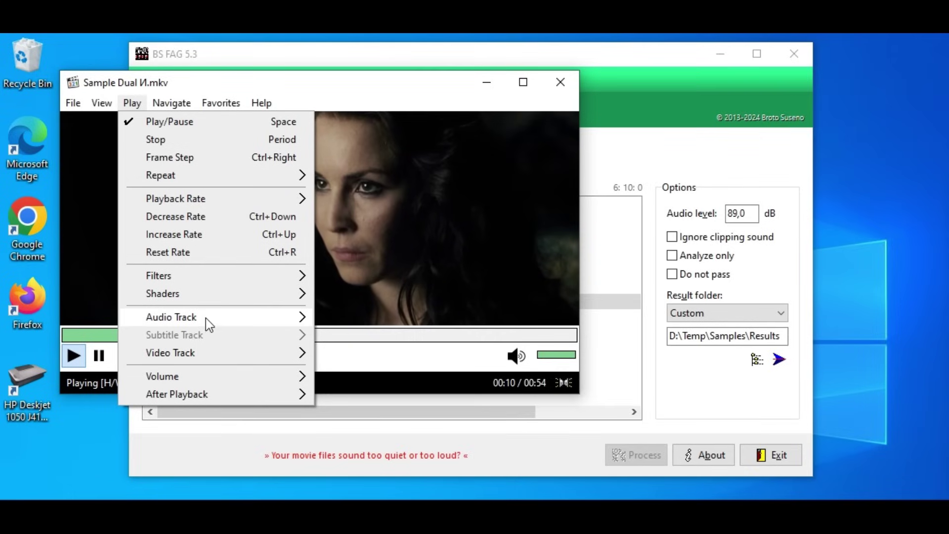
pyautogui.moveTo(212, 315)
pyautogui.click(386, 342)
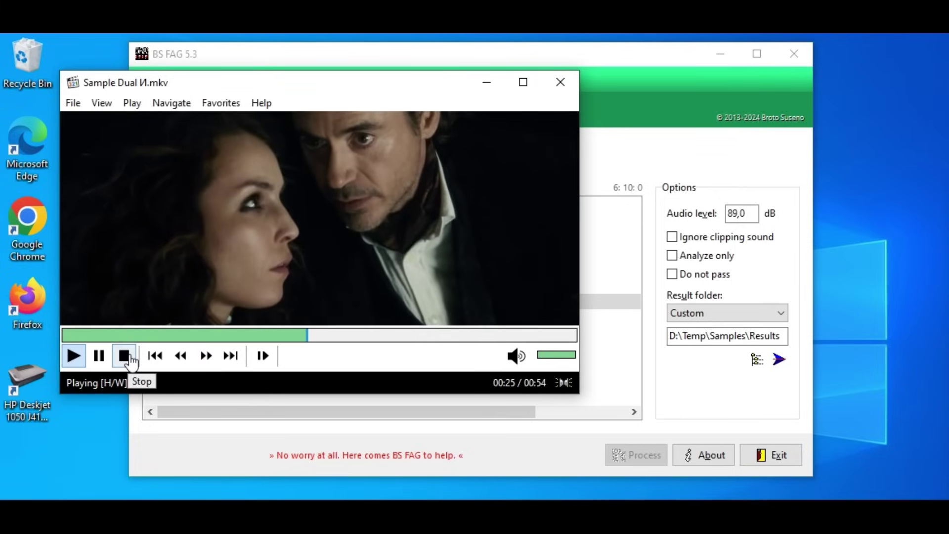
pyautogui.click(127, 356)
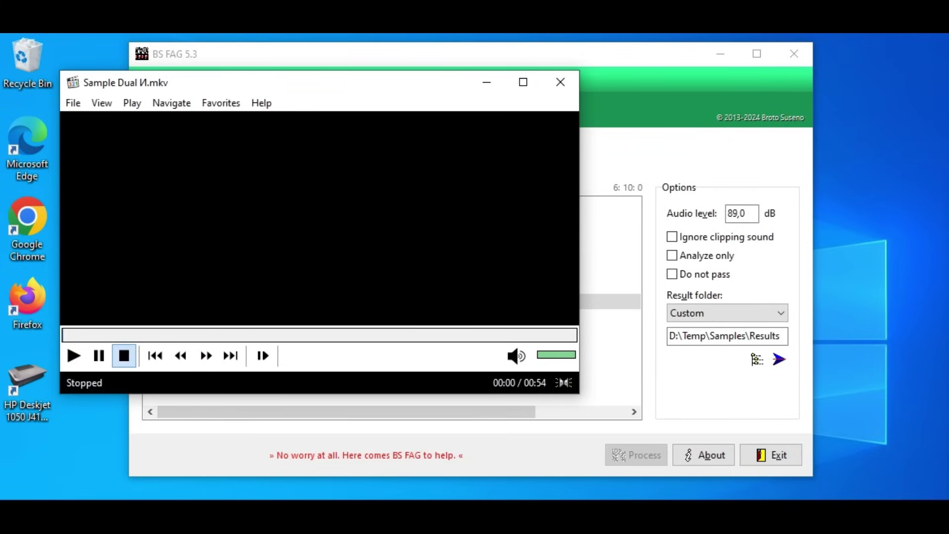
# Switch to the Results folder in File Explorer and open the fixed Sample Dual И file in another MPC-HC window
pyautogui.click(413, 491)
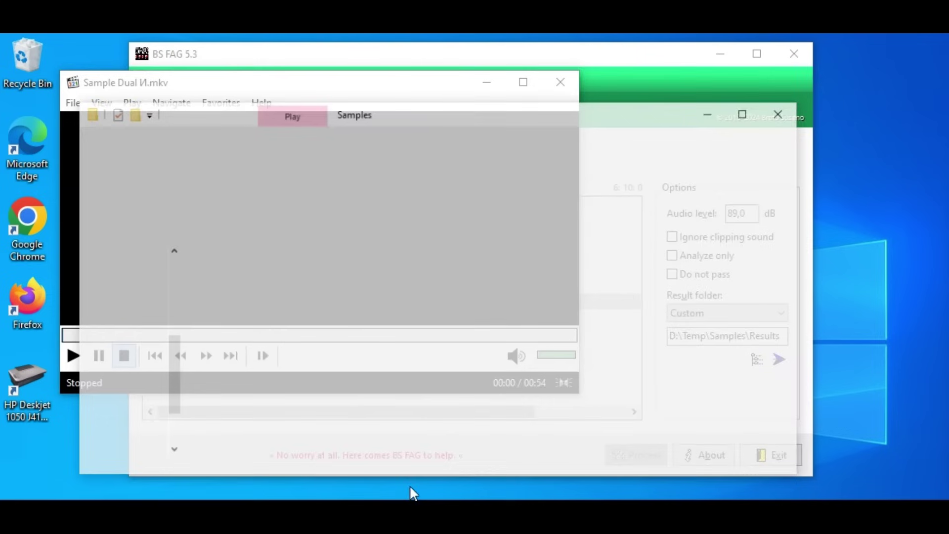
pyautogui.moveTo(448, 89); pyautogui.dragTo(651, 98)
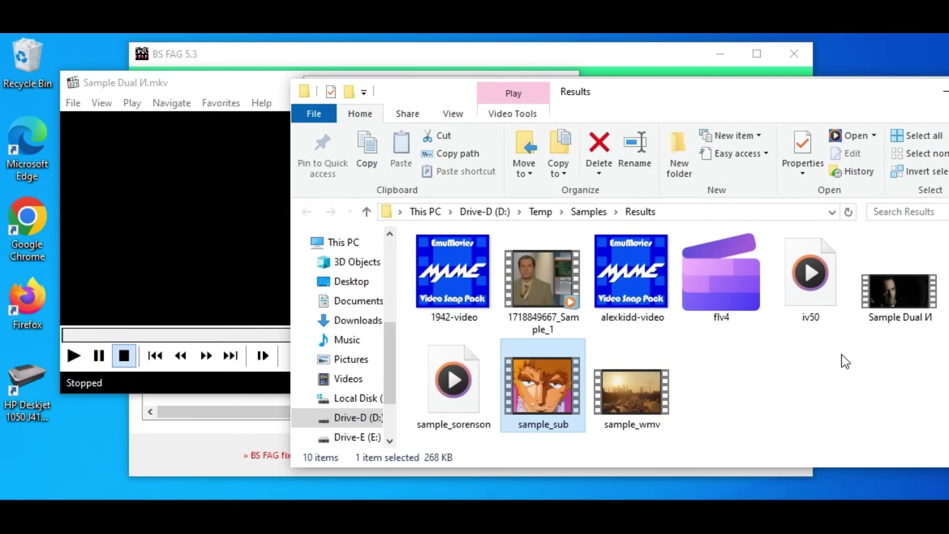
pyautogui.click(897, 302)
pyautogui.moveTo(897, 302); pyautogui.dragTo(199, 241)
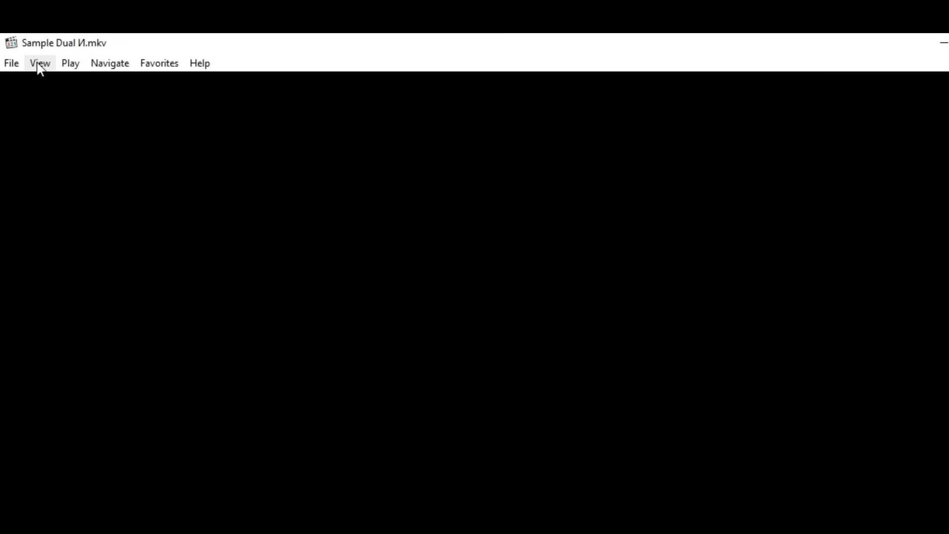
# Set the video zoom to 50% for the fixed Sample Dual И.mkv and move the player window over the BS FAG movie list
pyautogui.click(40, 67)
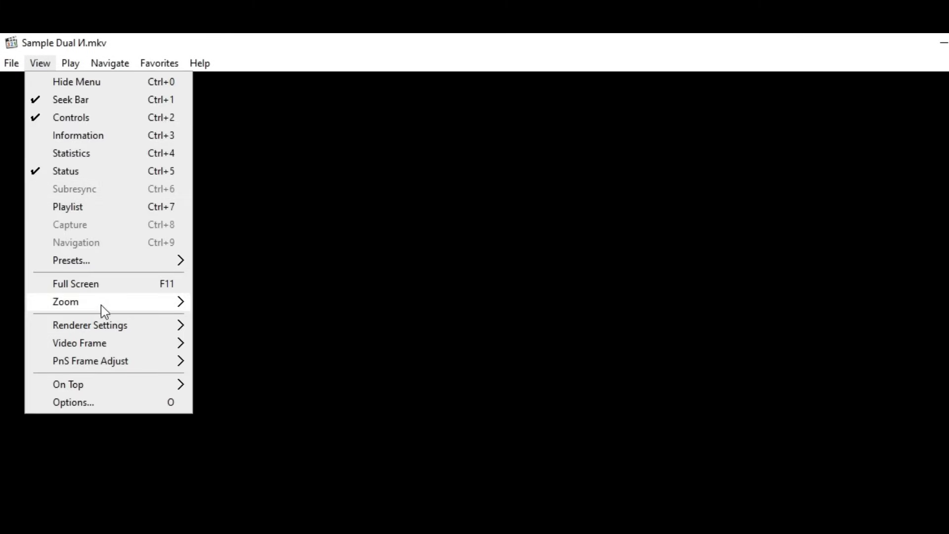
pyautogui.moveTo(101, 303)
pyautogui.click(241, 317)
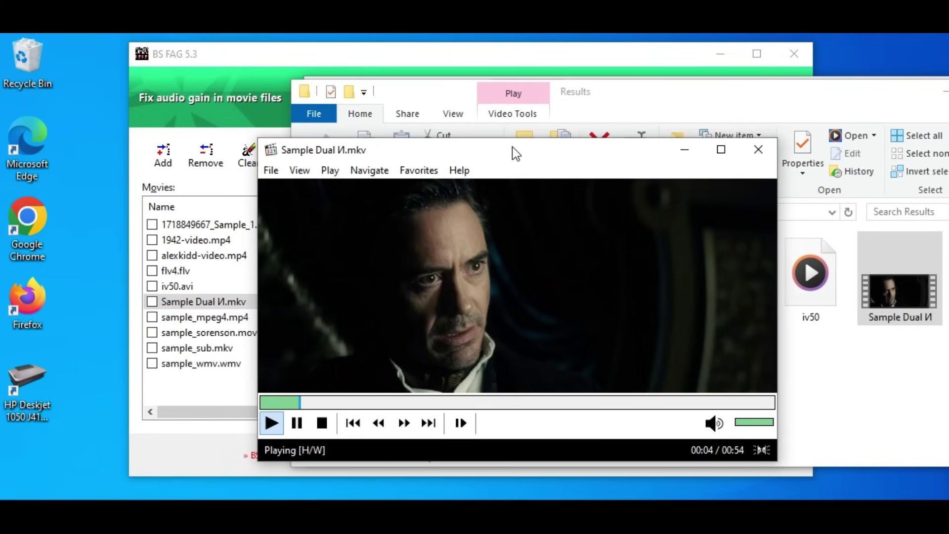
pyautogui.moveTo(512, 147); pyautogui.dragTo(351, 100)
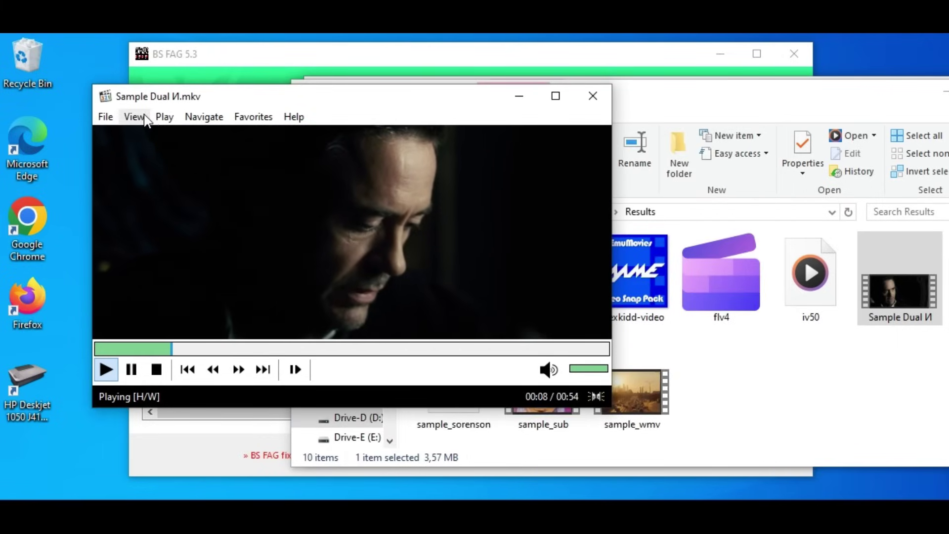
# Switch the playing fixed Sample Dual И.mkv to the Mafiaking [eng] (vorbis, 22050 Hz, stereo) audio track
pyautogui.click(165, 118)
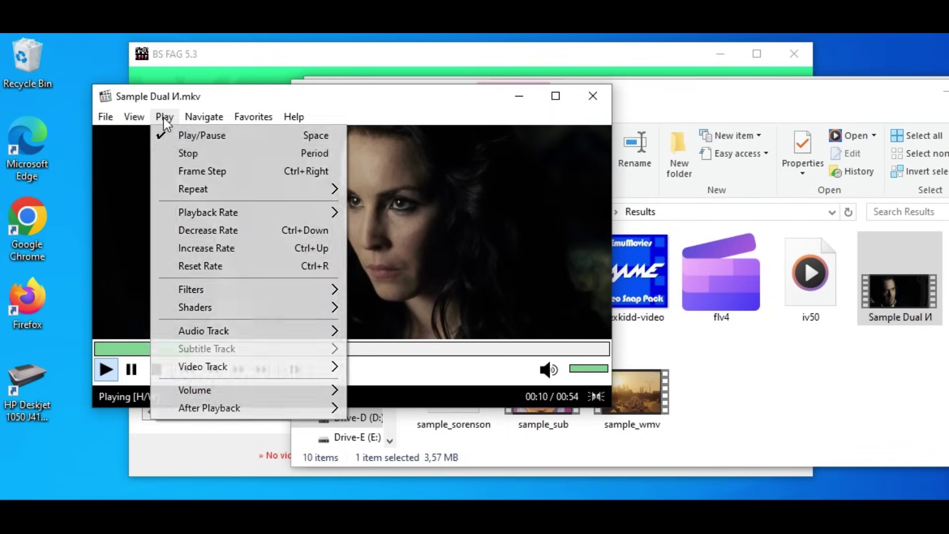
pyautogui.moveTo(301, 330)
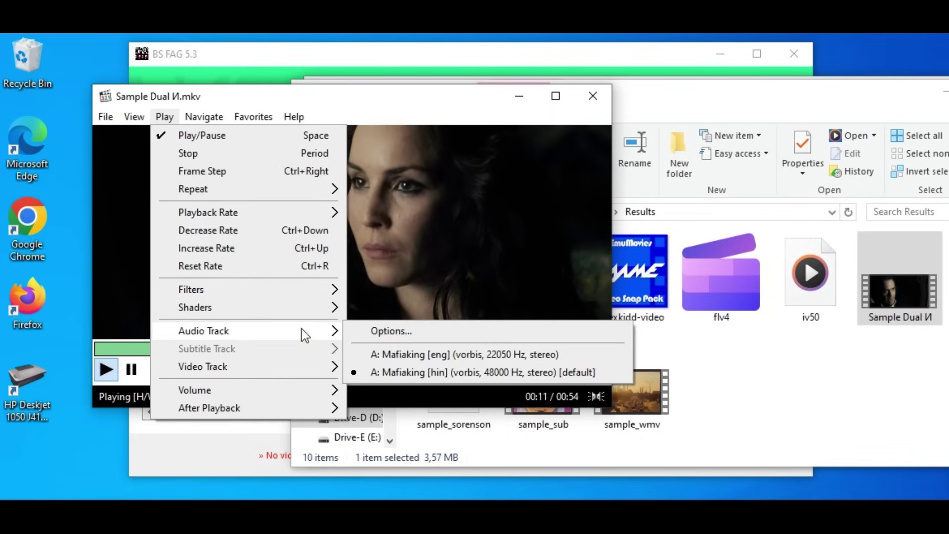
pyautogui.click(409, 351)
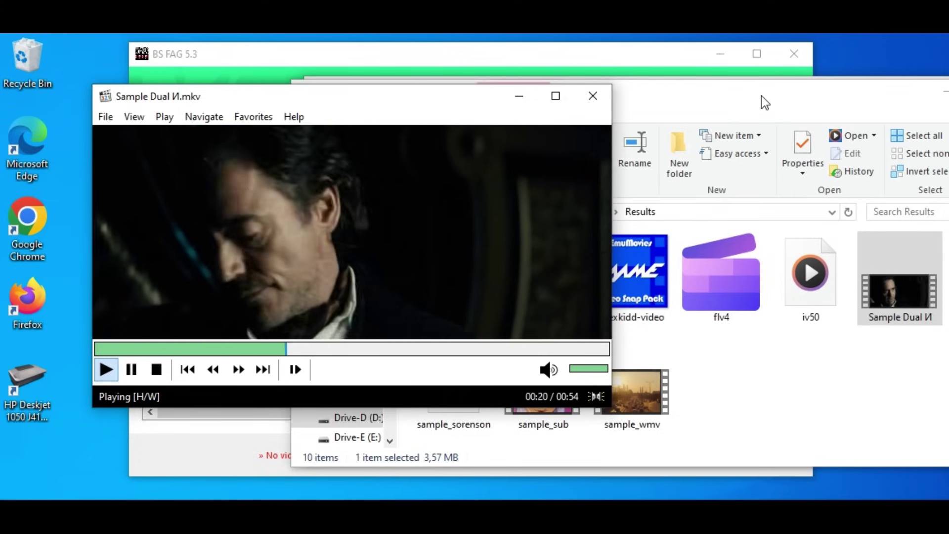
# Minimize the Results and Samples File Explorer windows while the fixed movie keeps playing
pyautogui.click(849, 103)
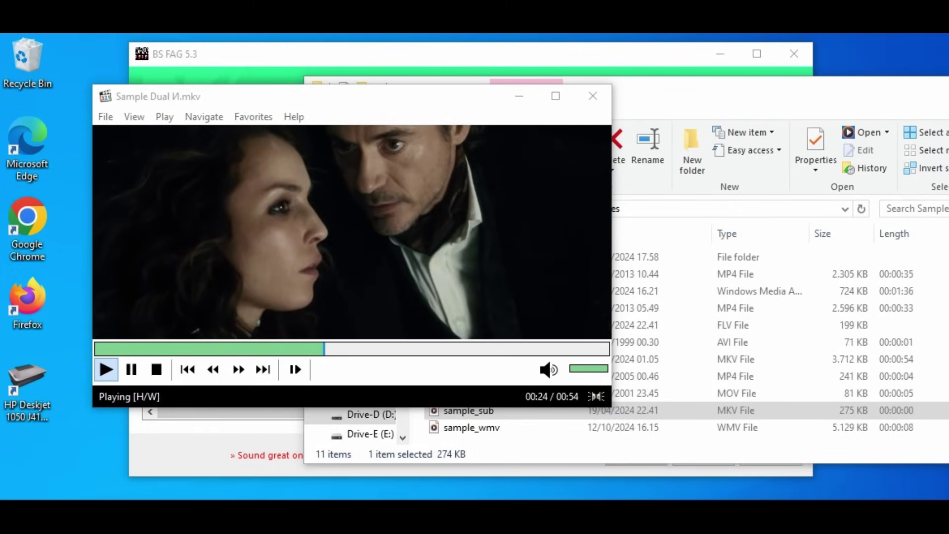
pyautogui.hotkey('alt', 'Tab')
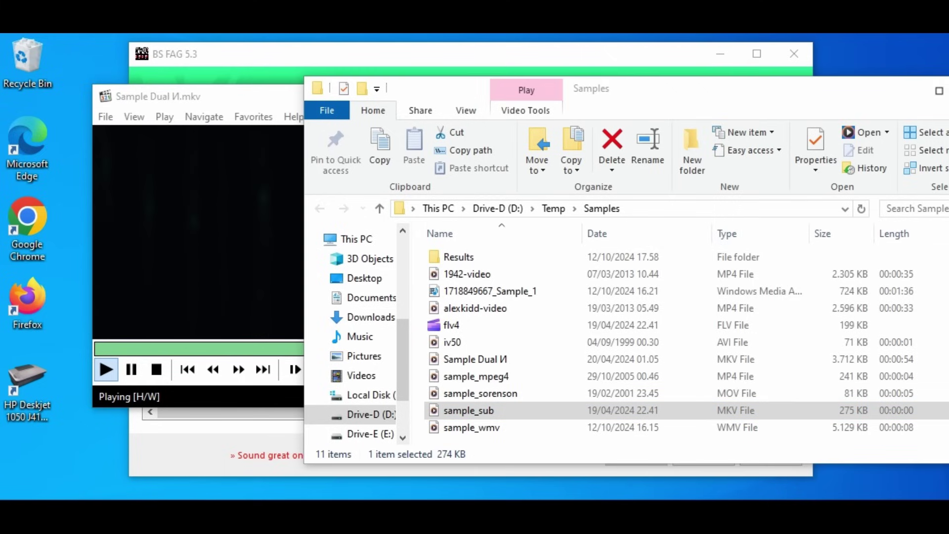
pyautogui.moveTo(897, 98); pyautogui.dragTo(854, 111)
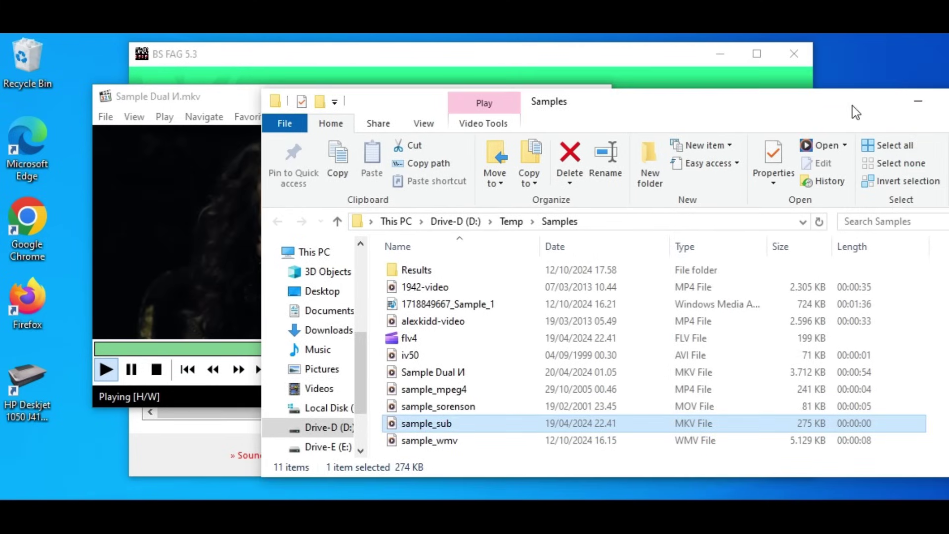
pyautogui.click(914, 102)
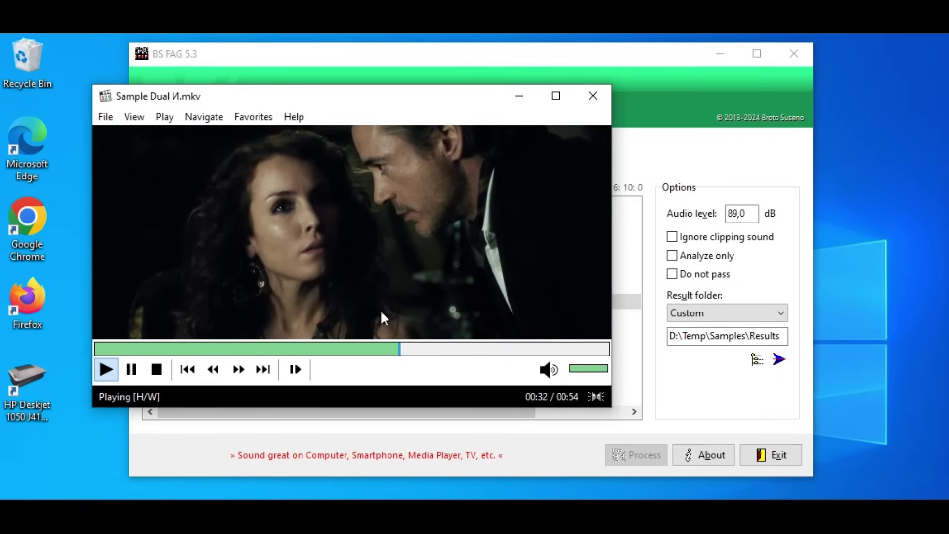
# Stop playback of the fixed Sample Dual И.mkv and minimize its player window
pyautogui.click(155, 369)
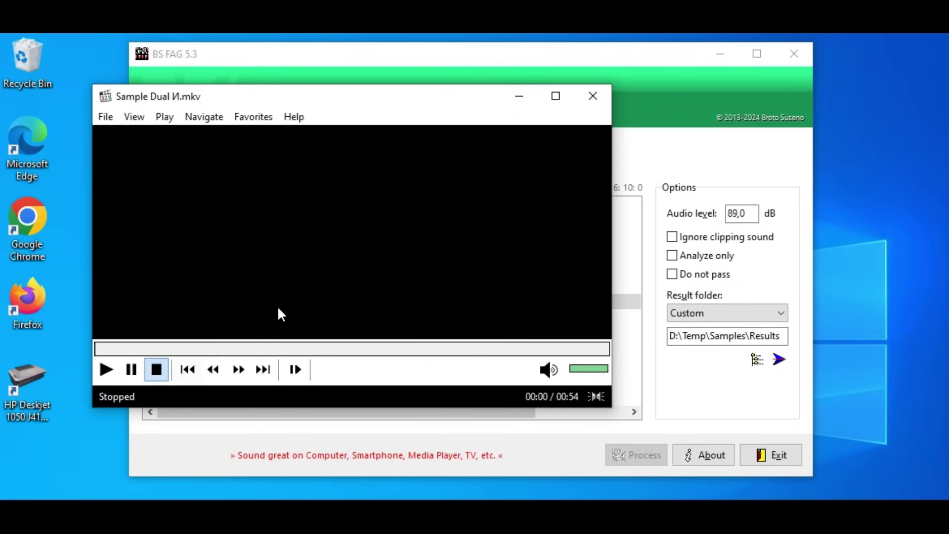
pyautogui.click(518, 97)
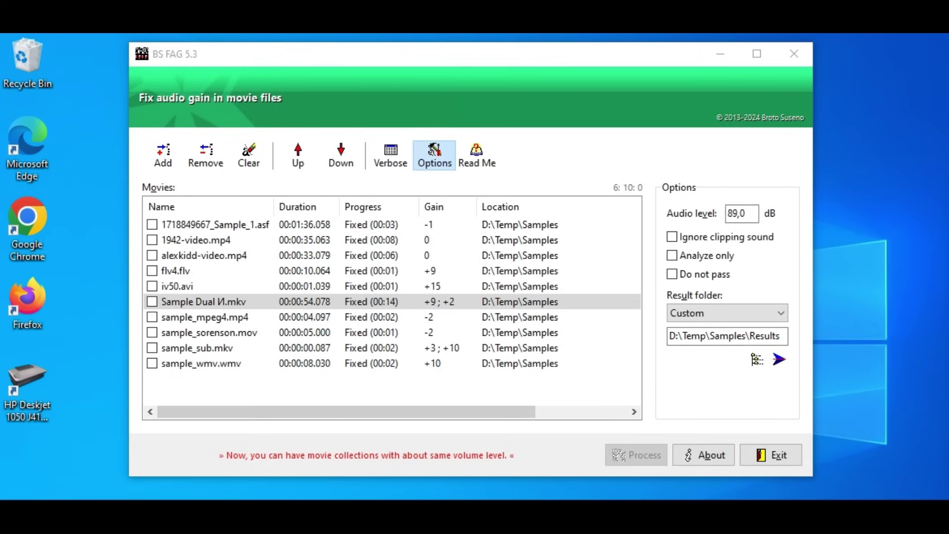
# Open Microsoft Store from the Start menu and place the cursor in its search box
pyautogui.press('super')
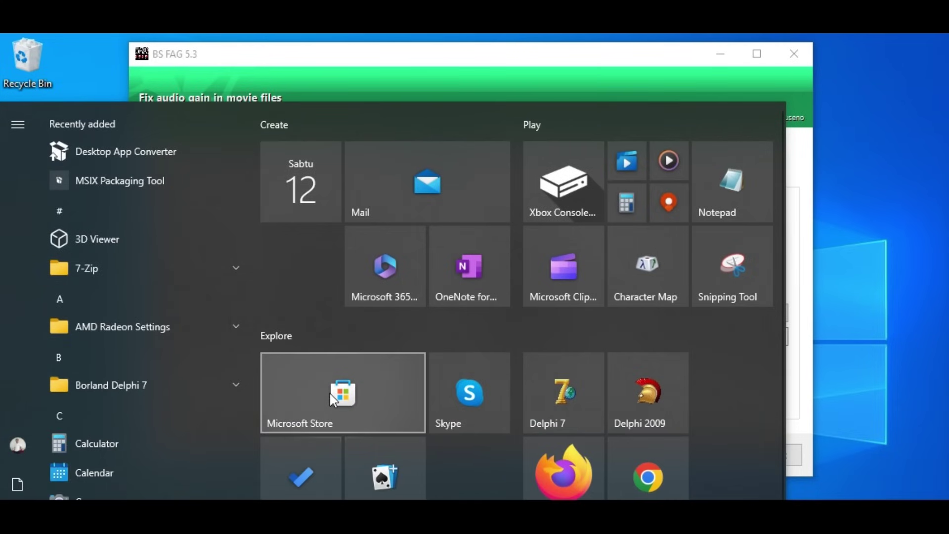
pyautogui.click(331, 393)
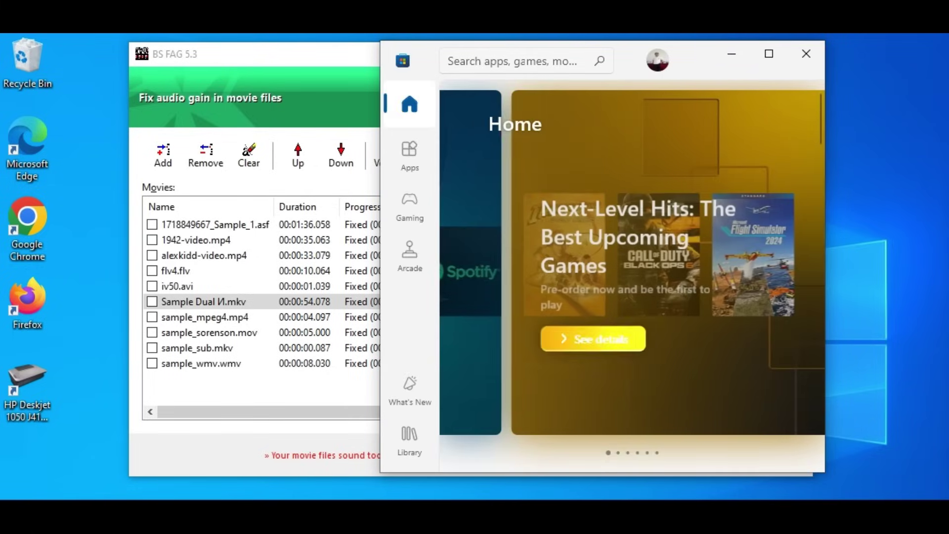
pyautogui.click(524, 60)
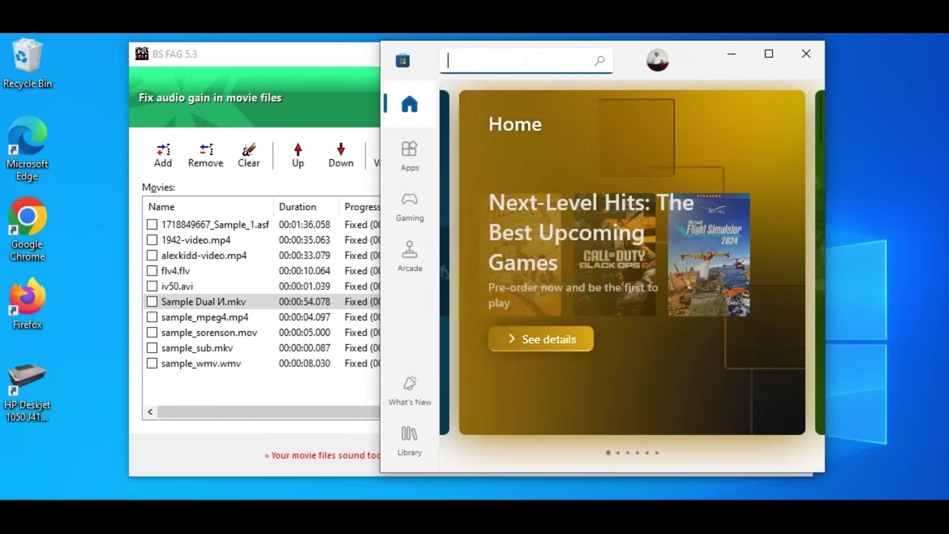